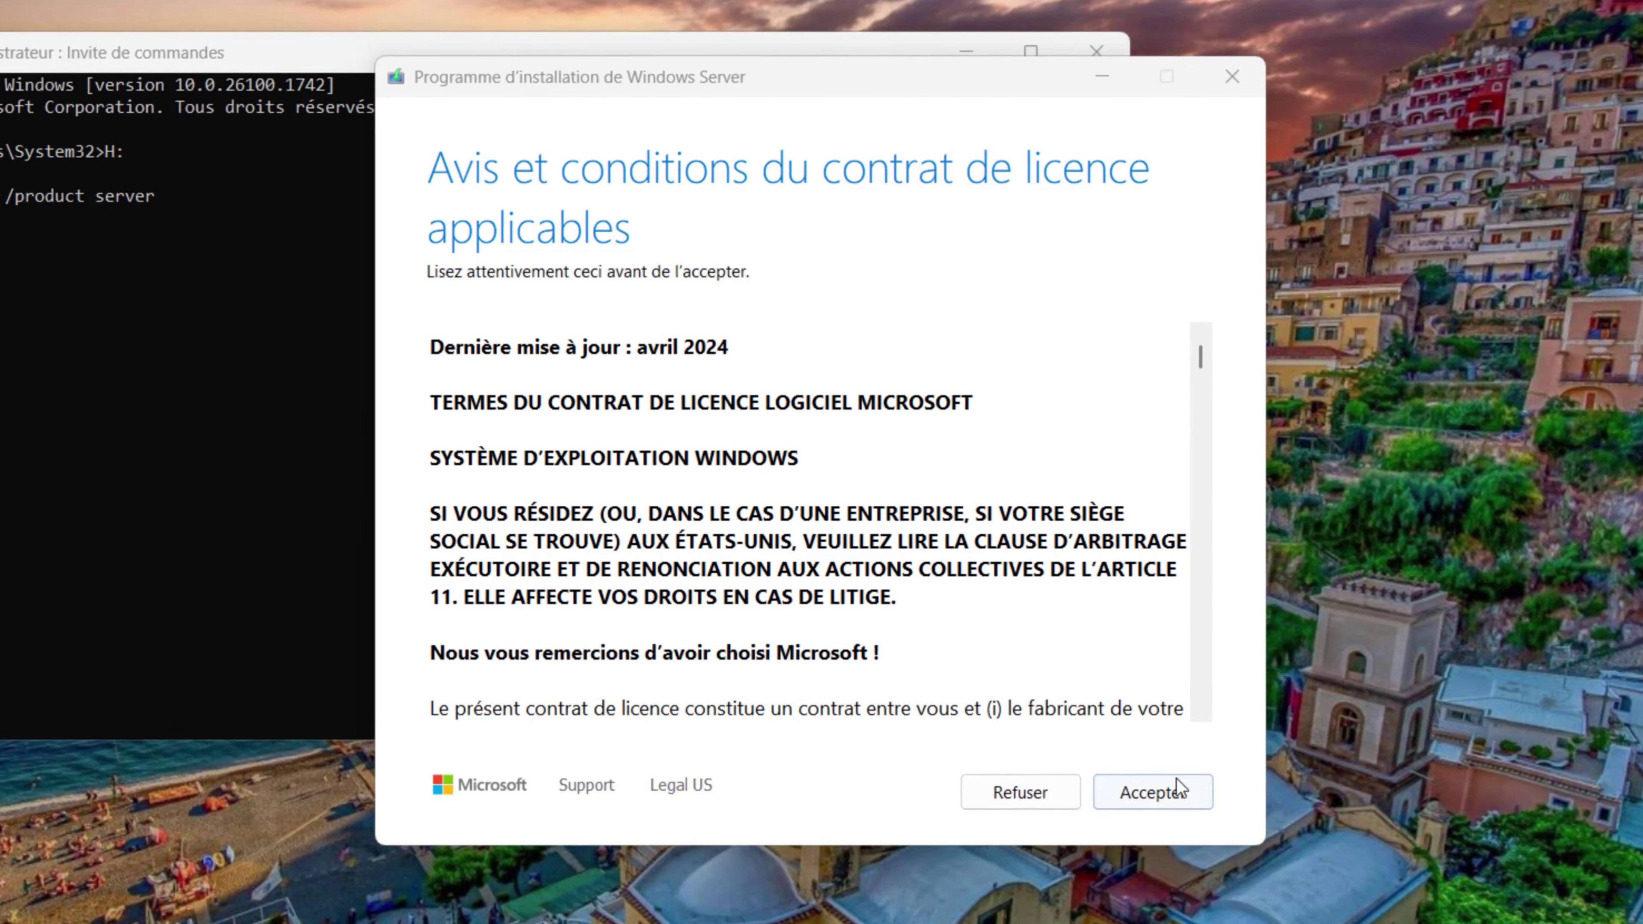
Step: Accept the licence terms and start the Windows 11 Famille installation, keeping files, settings and applications
left_click(1140, 755)
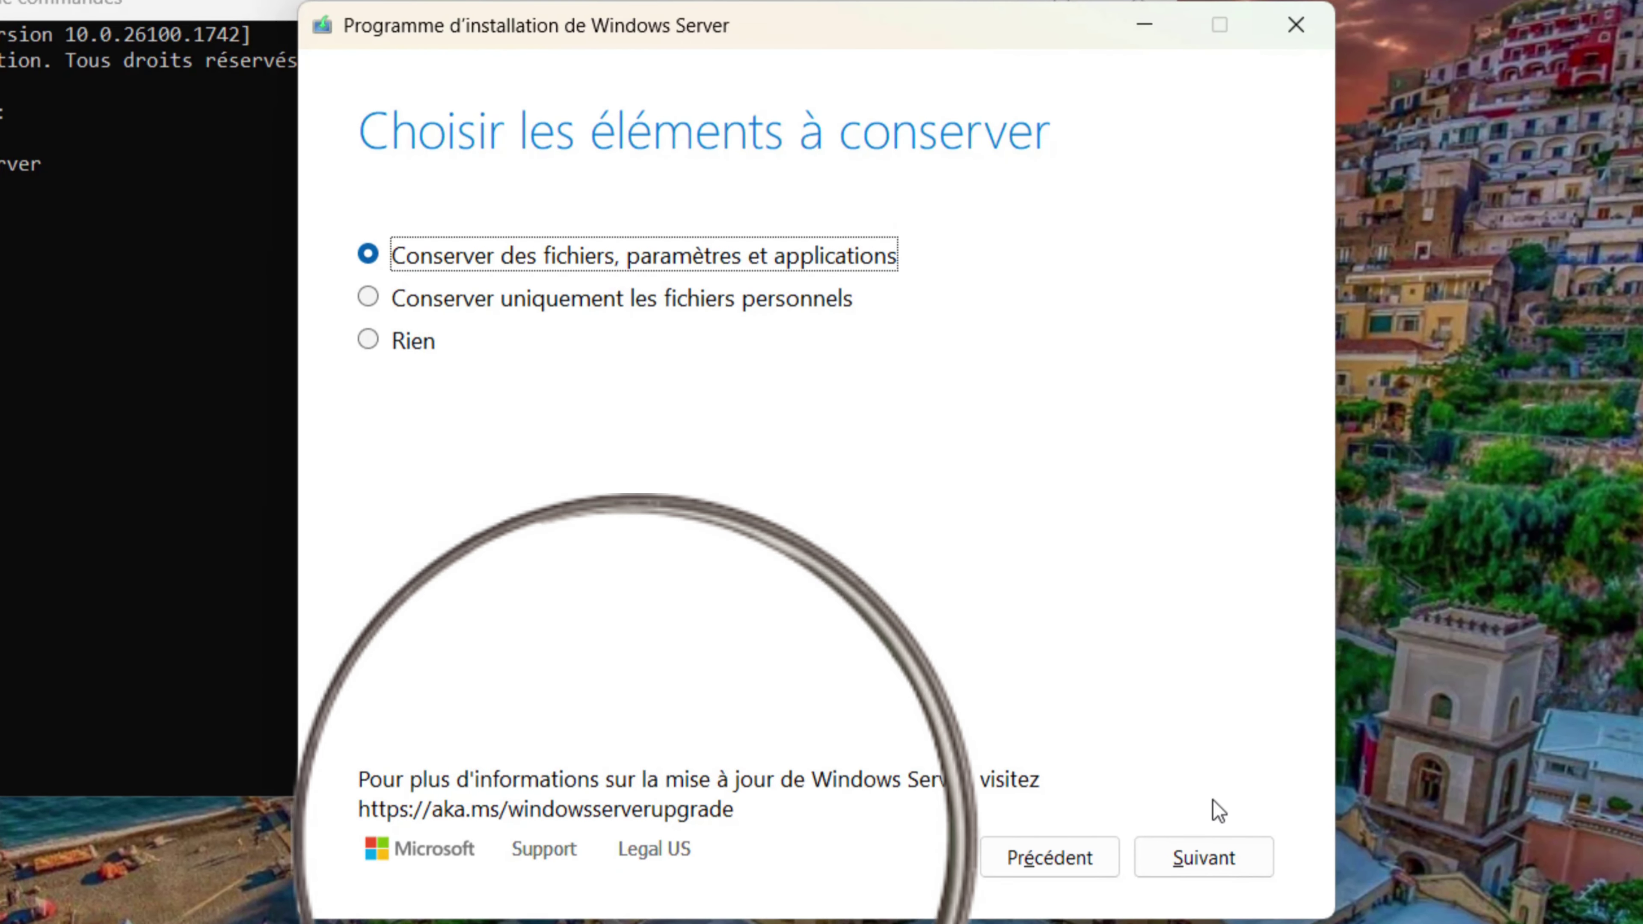
left_click(1229, 864)
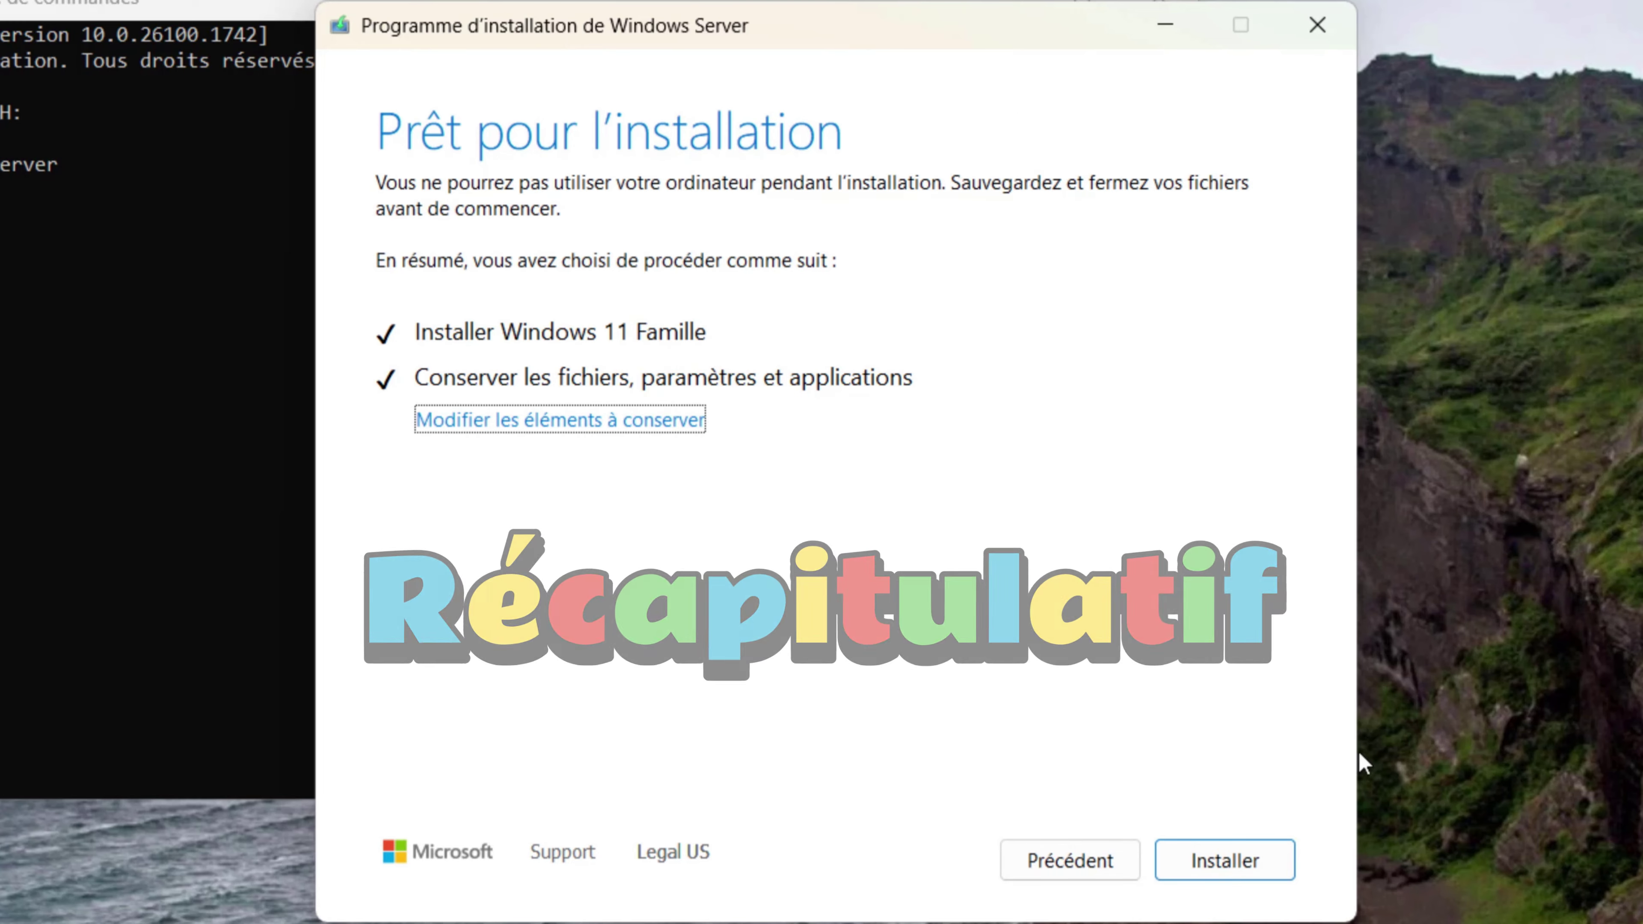
left_click(1229, 862)
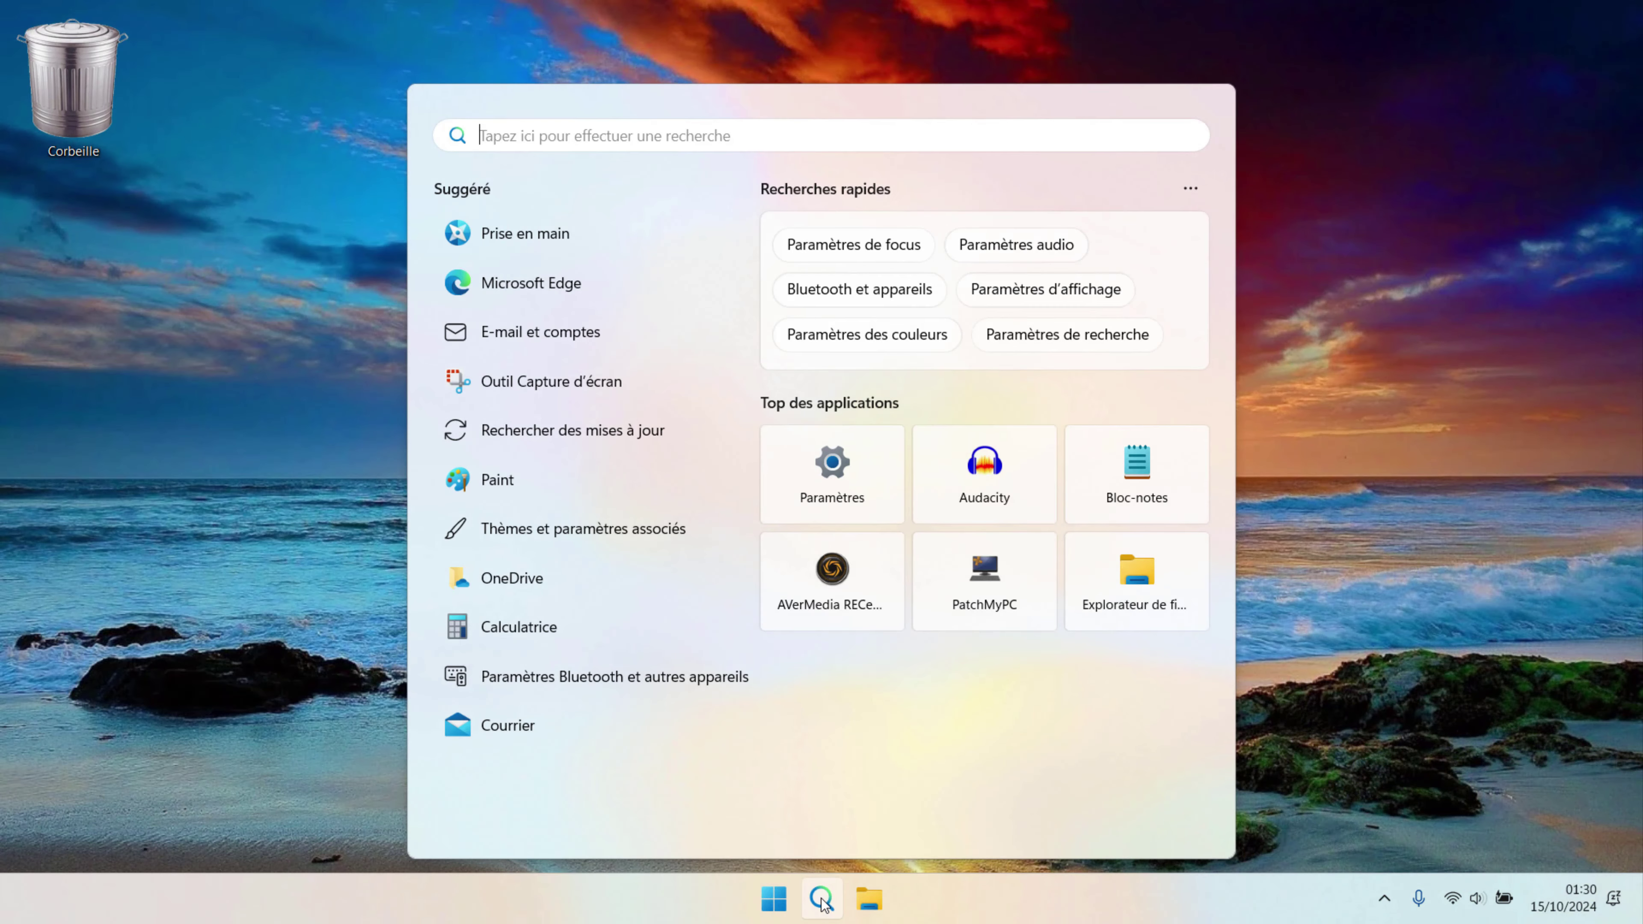
Step: Run winver to check the installed Windows version, moving its window toward the middle of the desktop
type("winver")
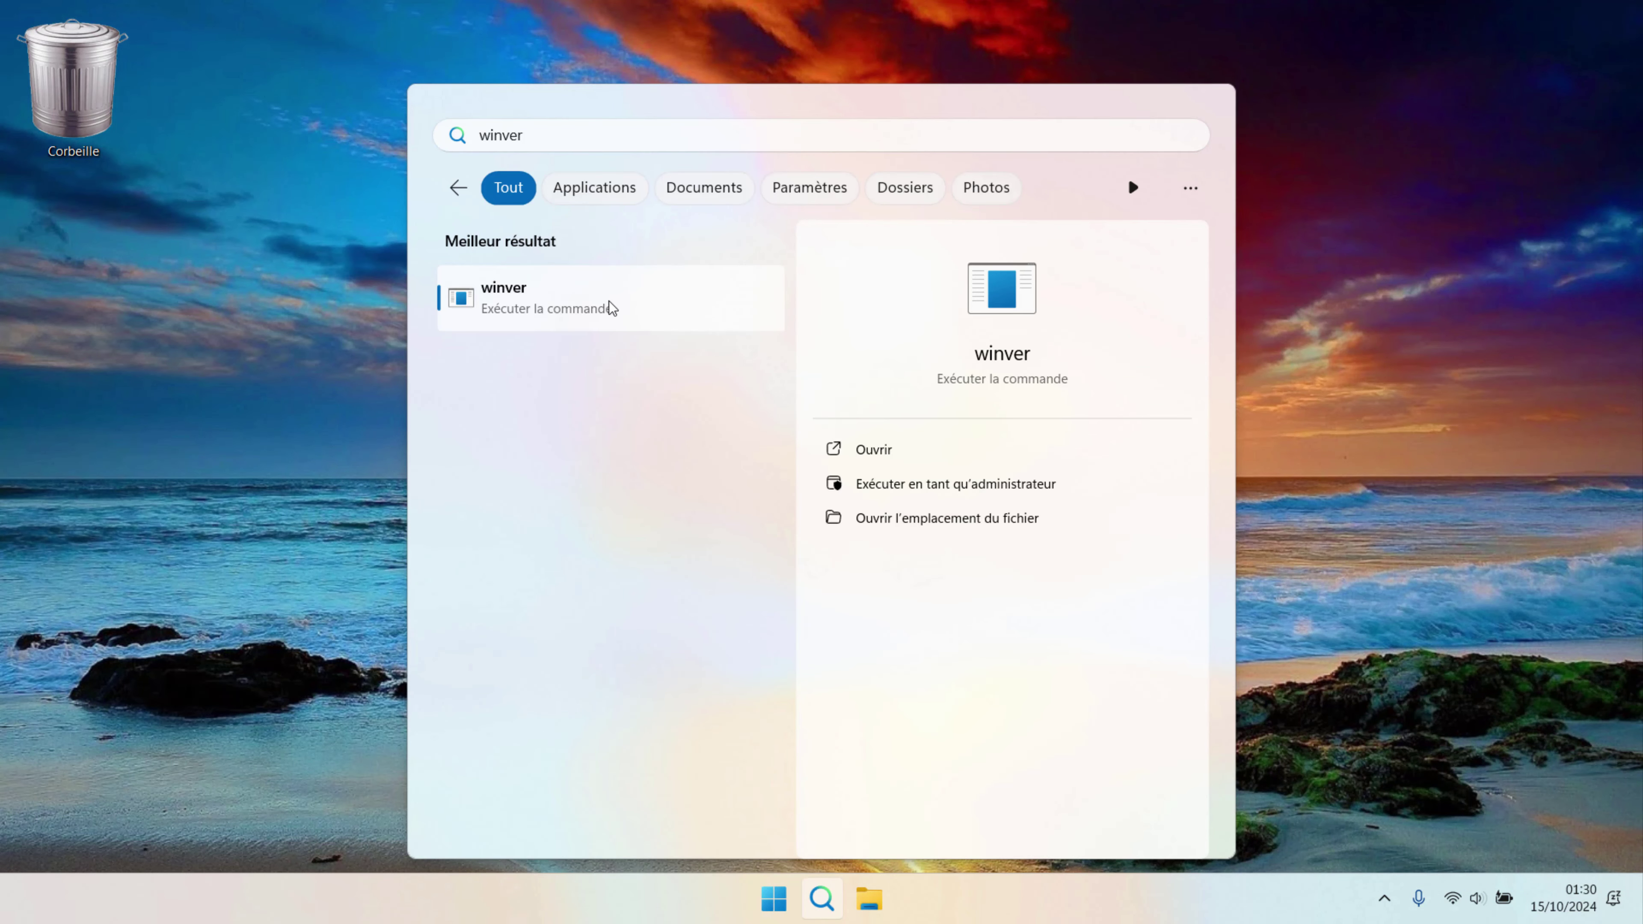
key("Return")
left_click_drag(335, 64, 854, 202)
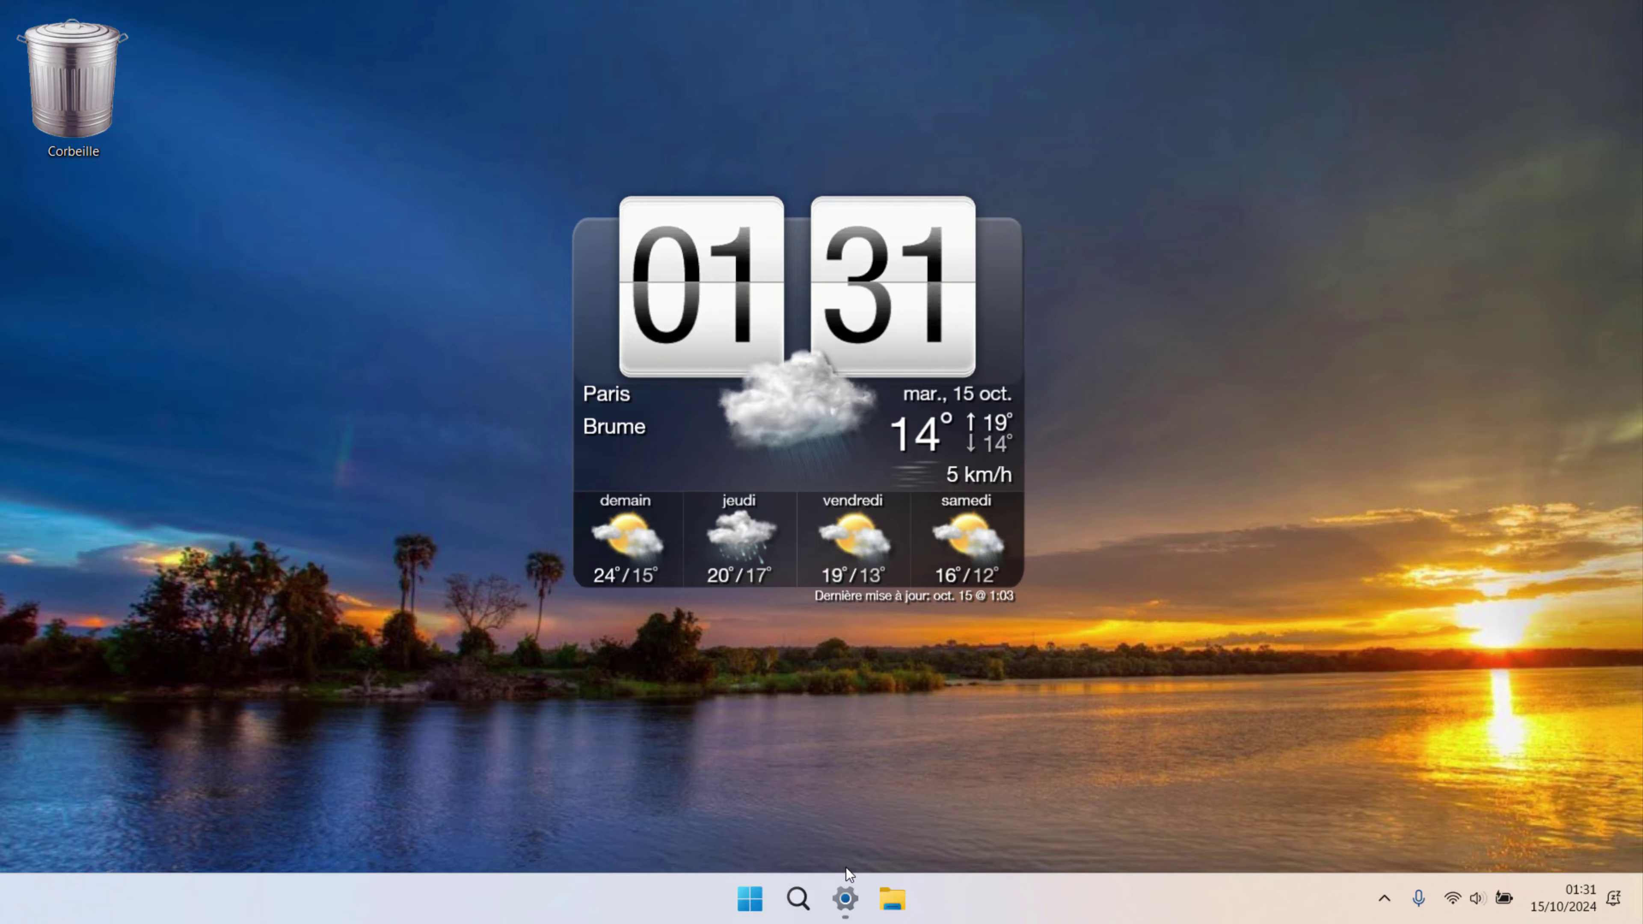
Step: Review the Windows specifications in the Settings system information and open the product key and activation page
left_click(844, 898)
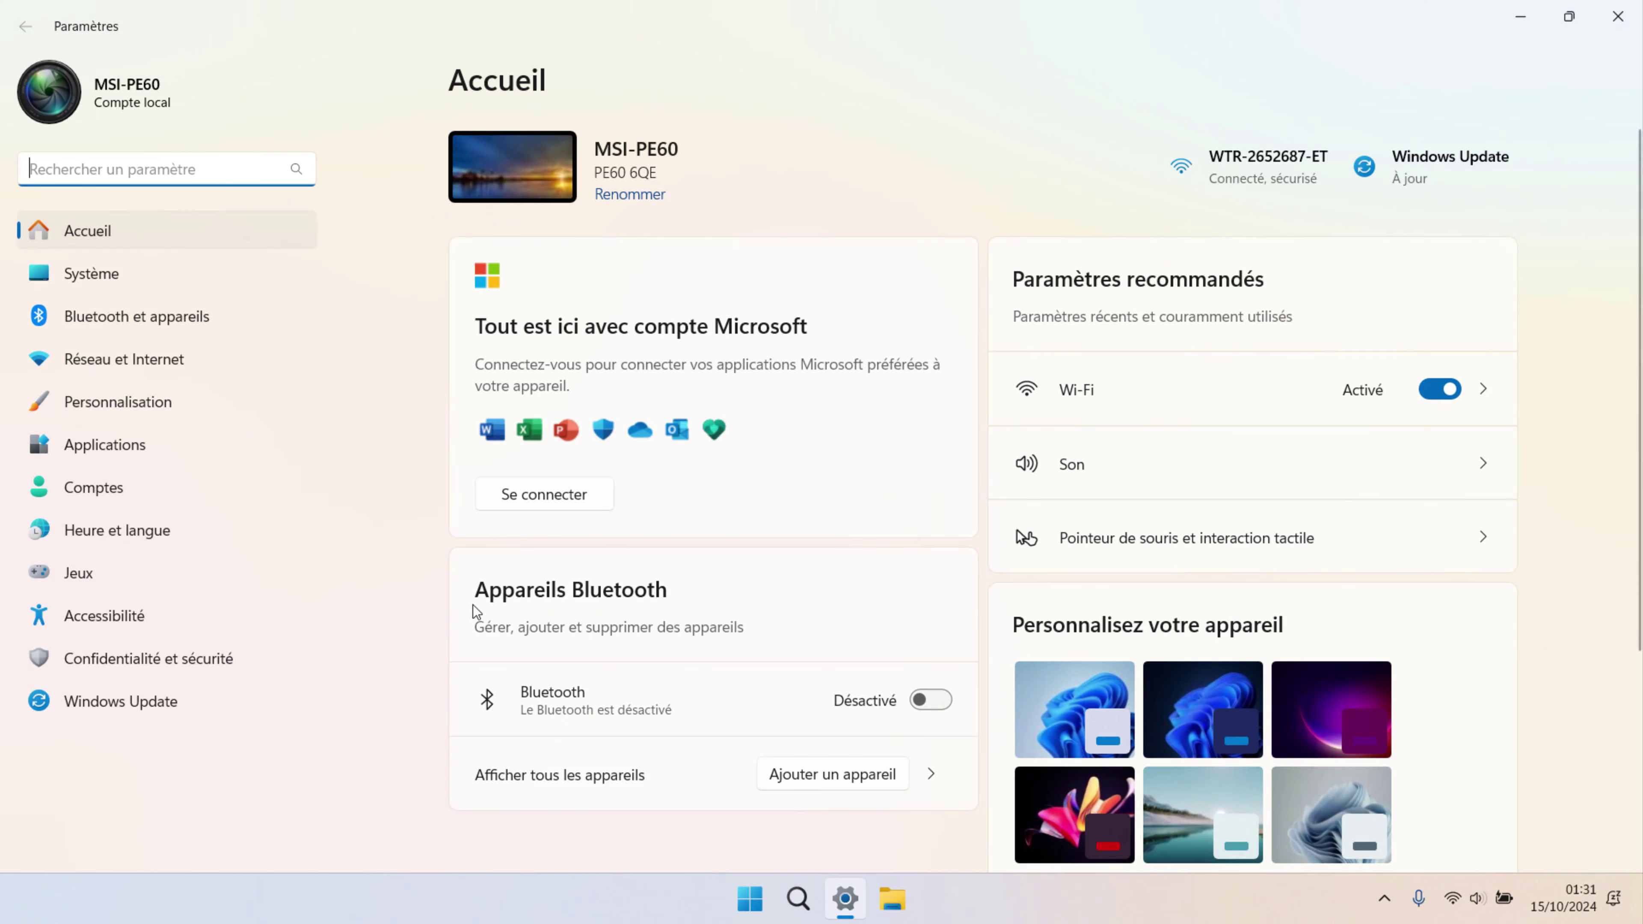
left_click(127, 282)
scroll(1228, 623, "down", 10)
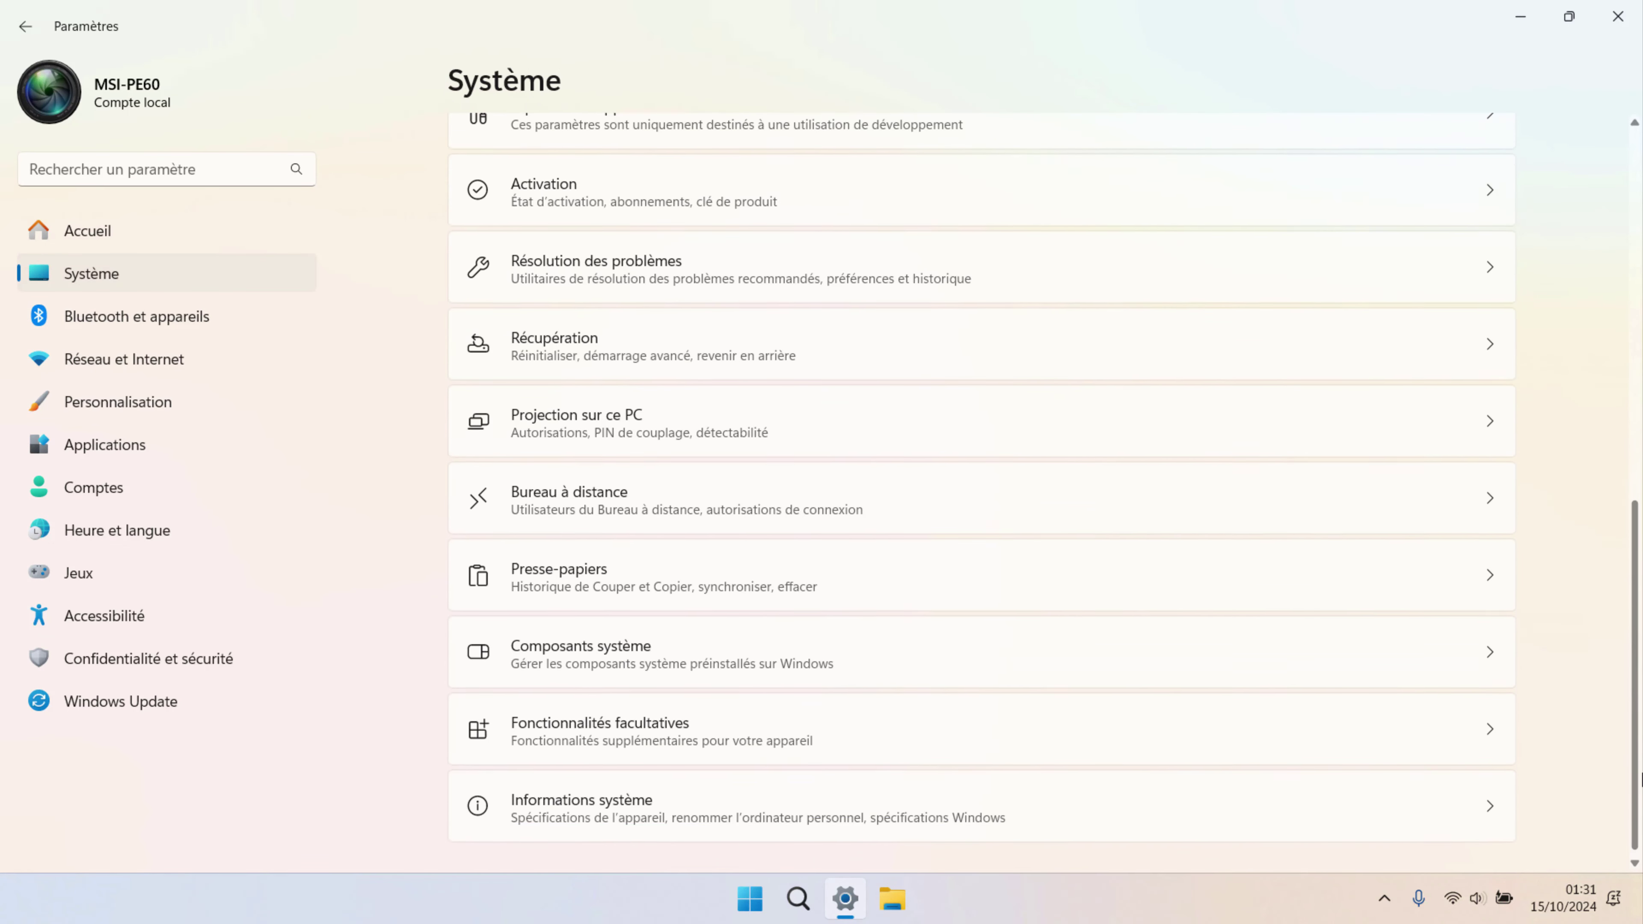
left_click(712, 802)
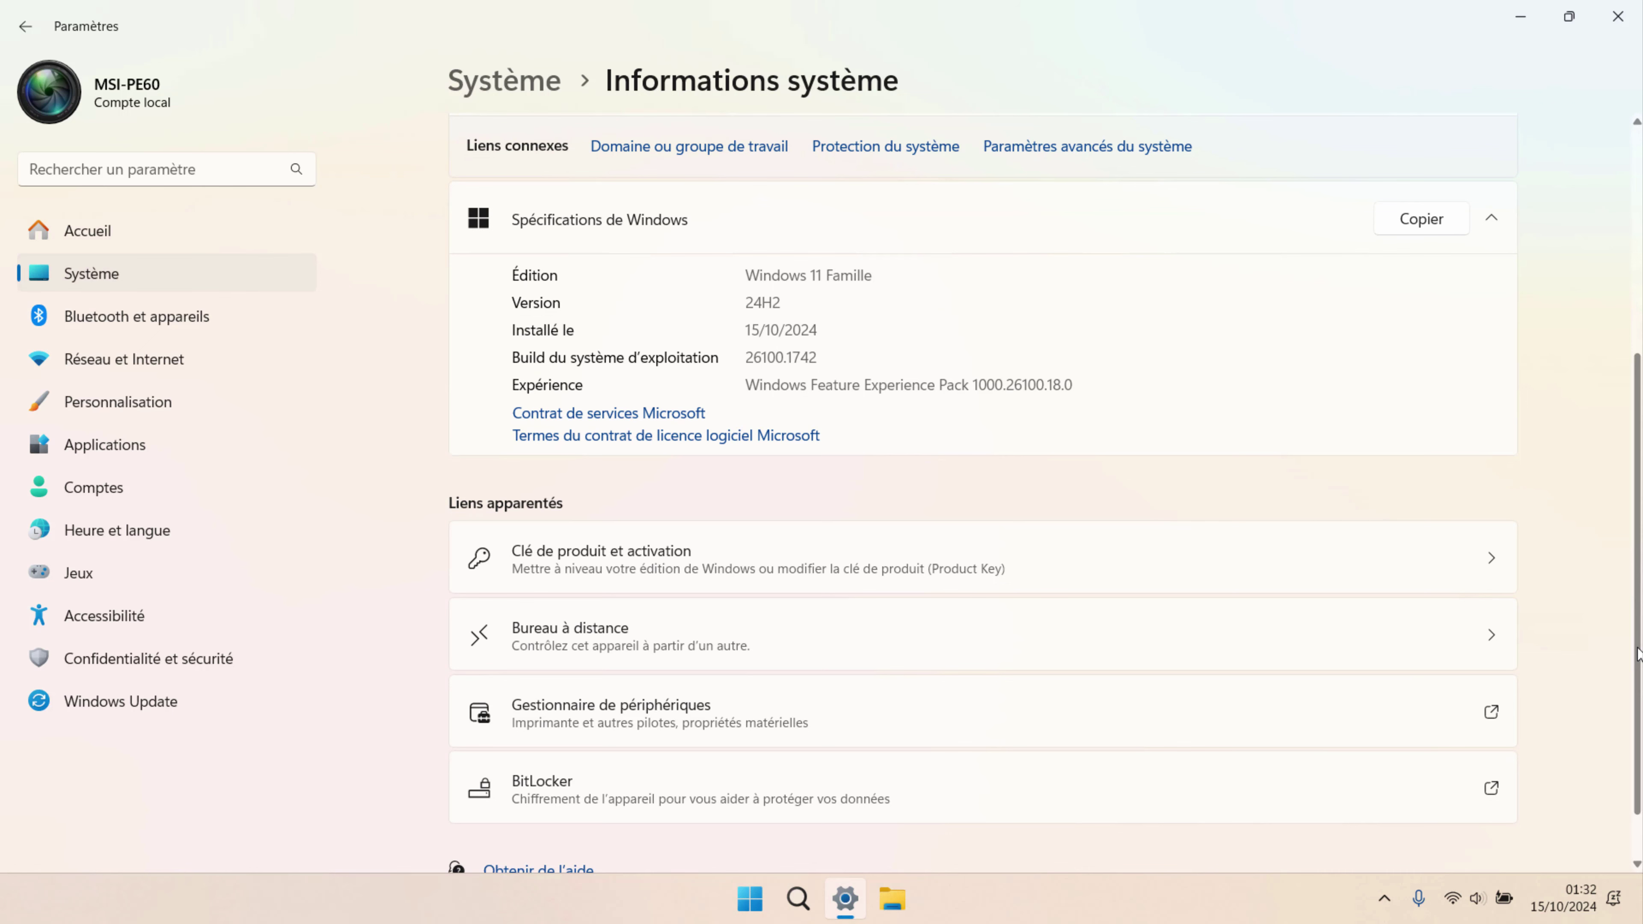
left_click(1474, 565)
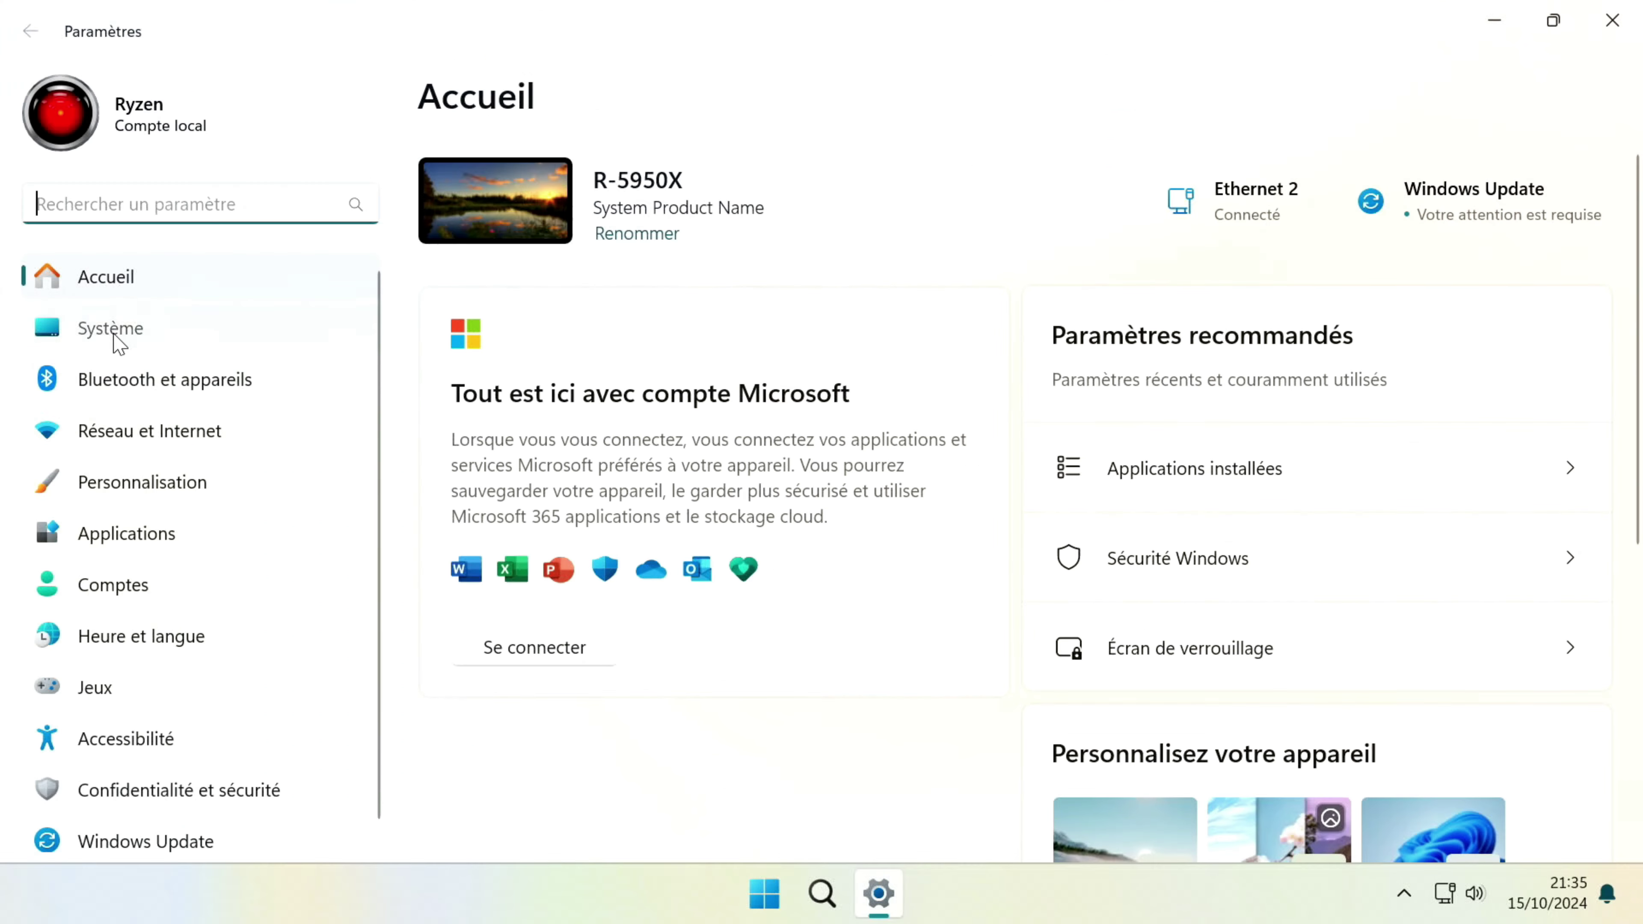
Step: Check the Windows specifications and activation state of the Windows 11 Professionnel computer in the system settings
left_click(111, 330)
scroll(730, 676, "down", 10)
left_click(729, 763)
scroll(905, 724, "down", 5)
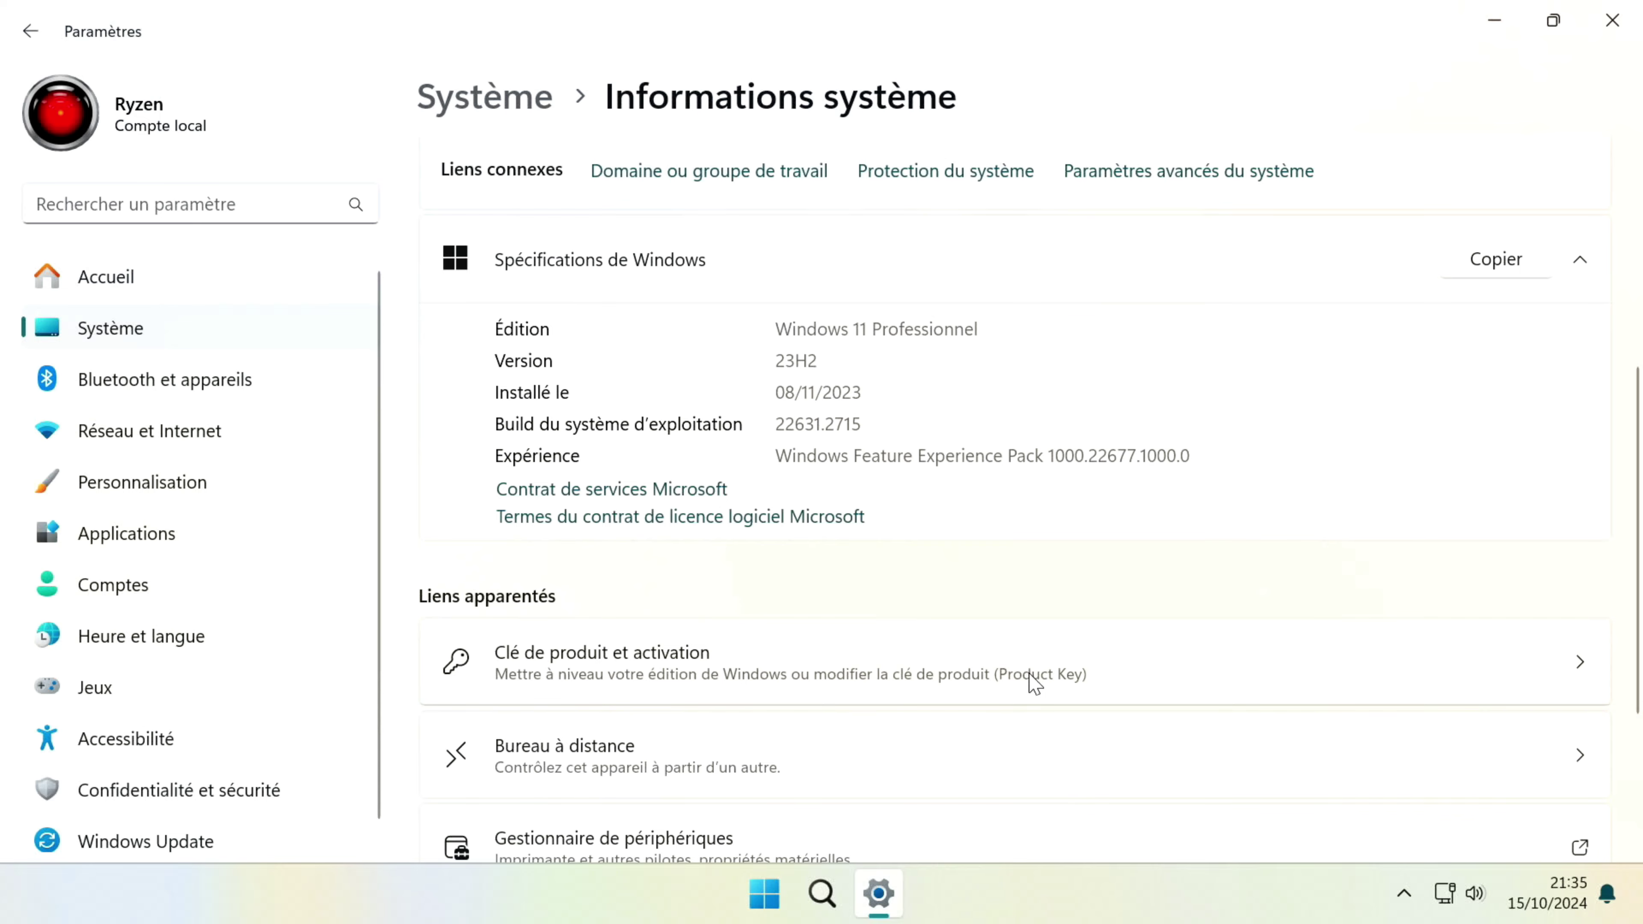
left_click(1312, 676)
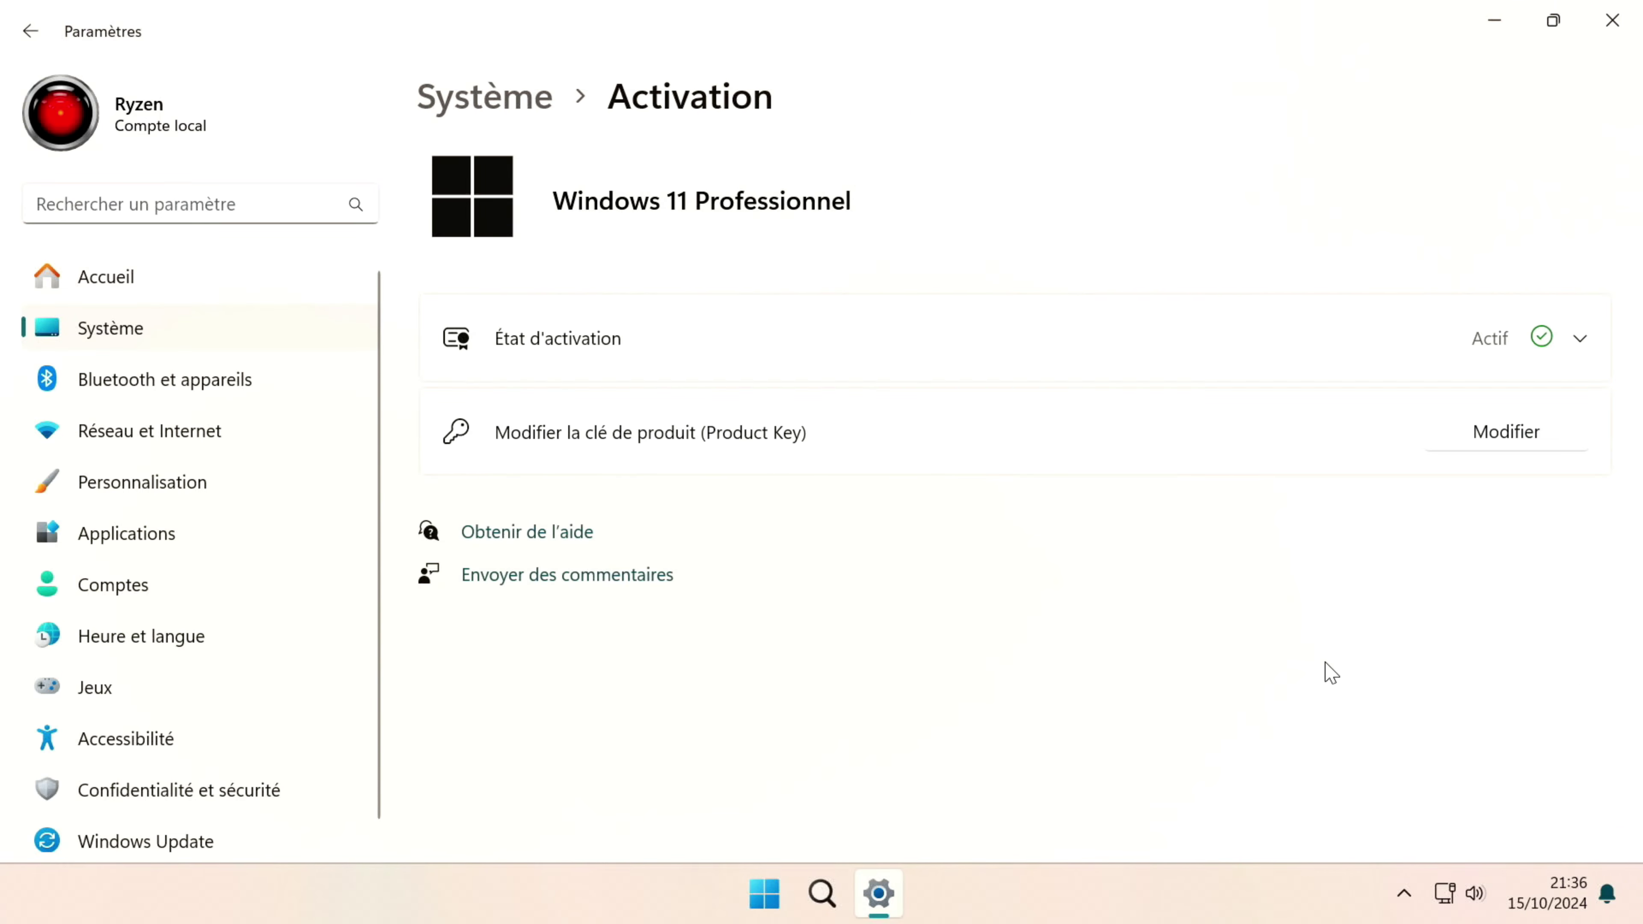
Step: Close Settings, run winver to check this computer's Windows version, and dismiss the version window
left_click(1612, 20)
left_click(822, 893)
type("winver")
key("Return")
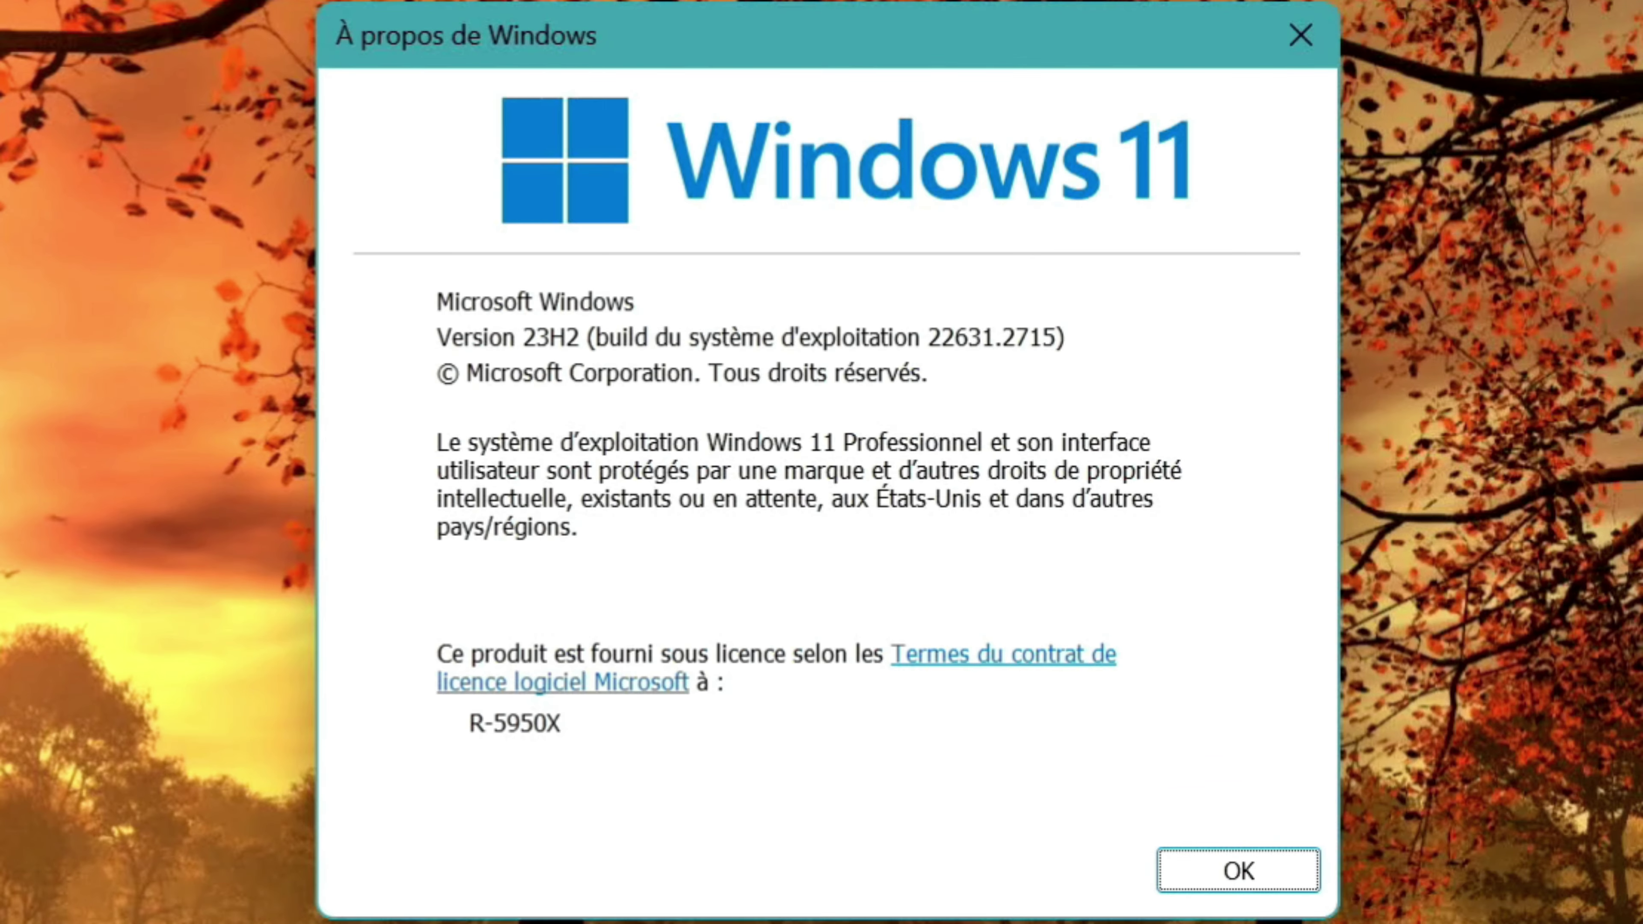
key("Return")
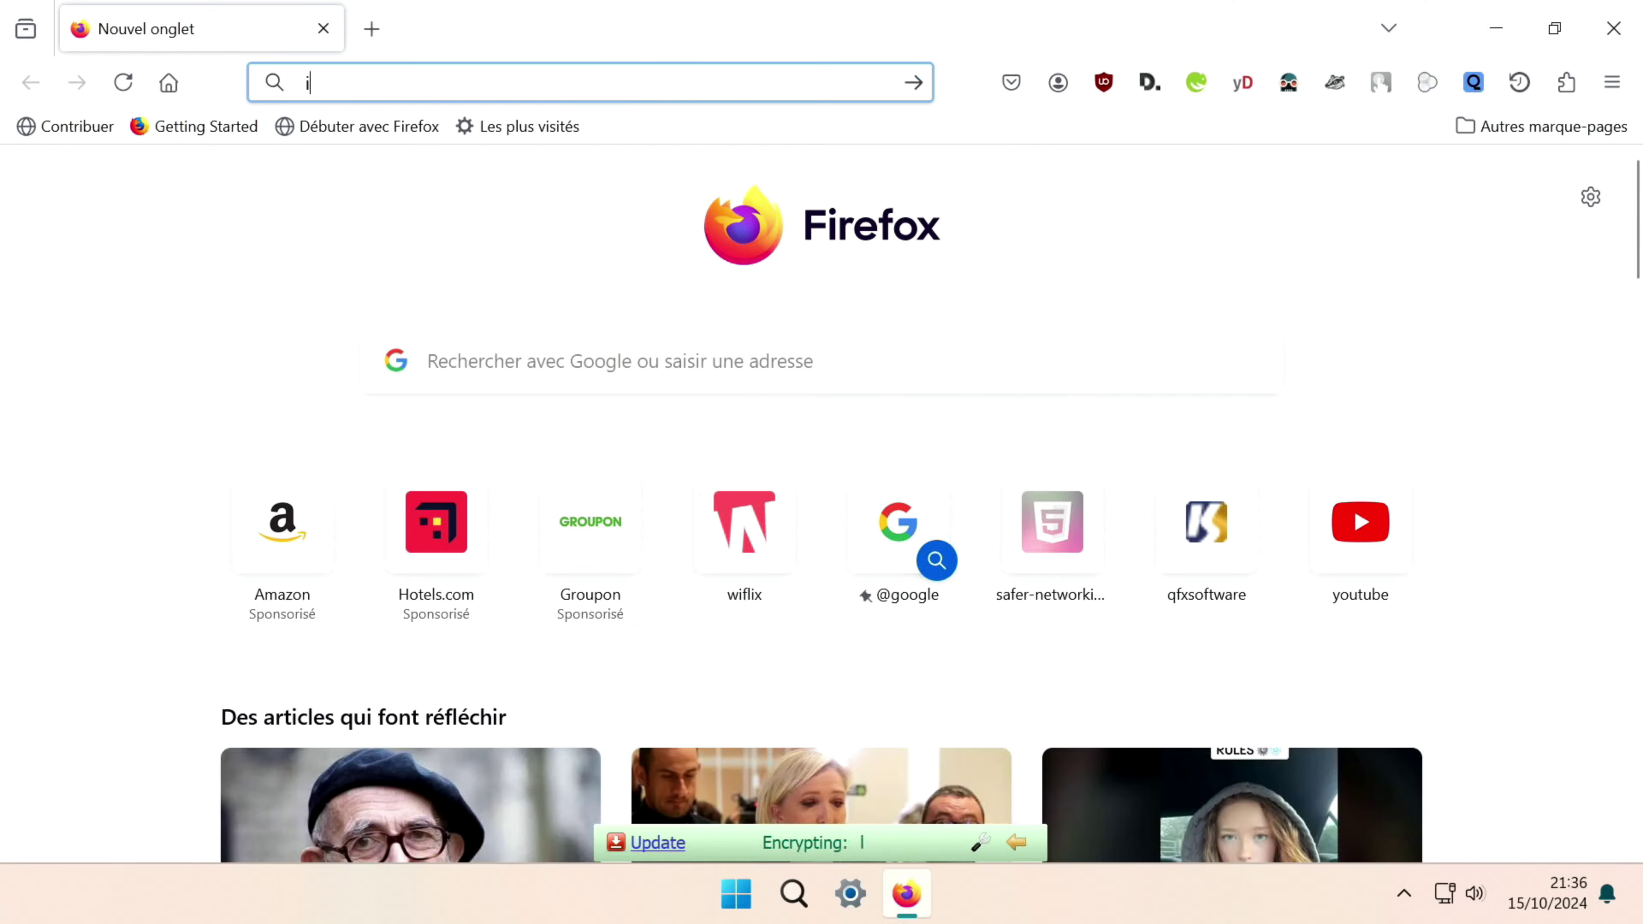
Step: Search the web for "iso w11 24H2" and download the French 64-bit Windows 11 multi-edition ISO from Microsoft's site
type("so w11 24H2")
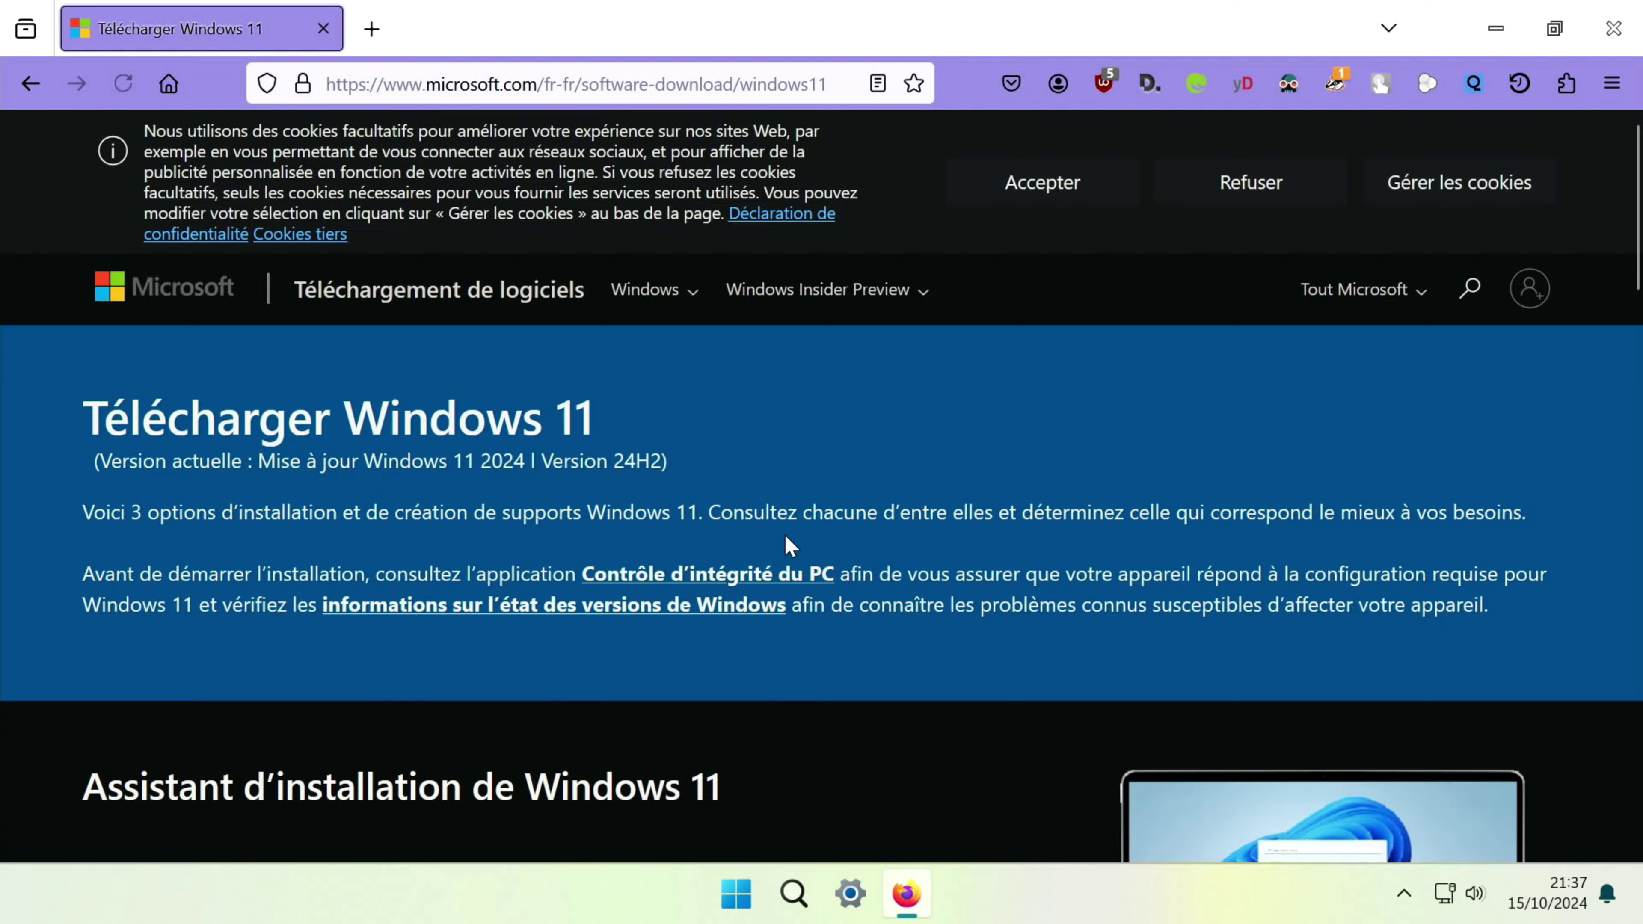
scroll(802, 524, "down", 15)
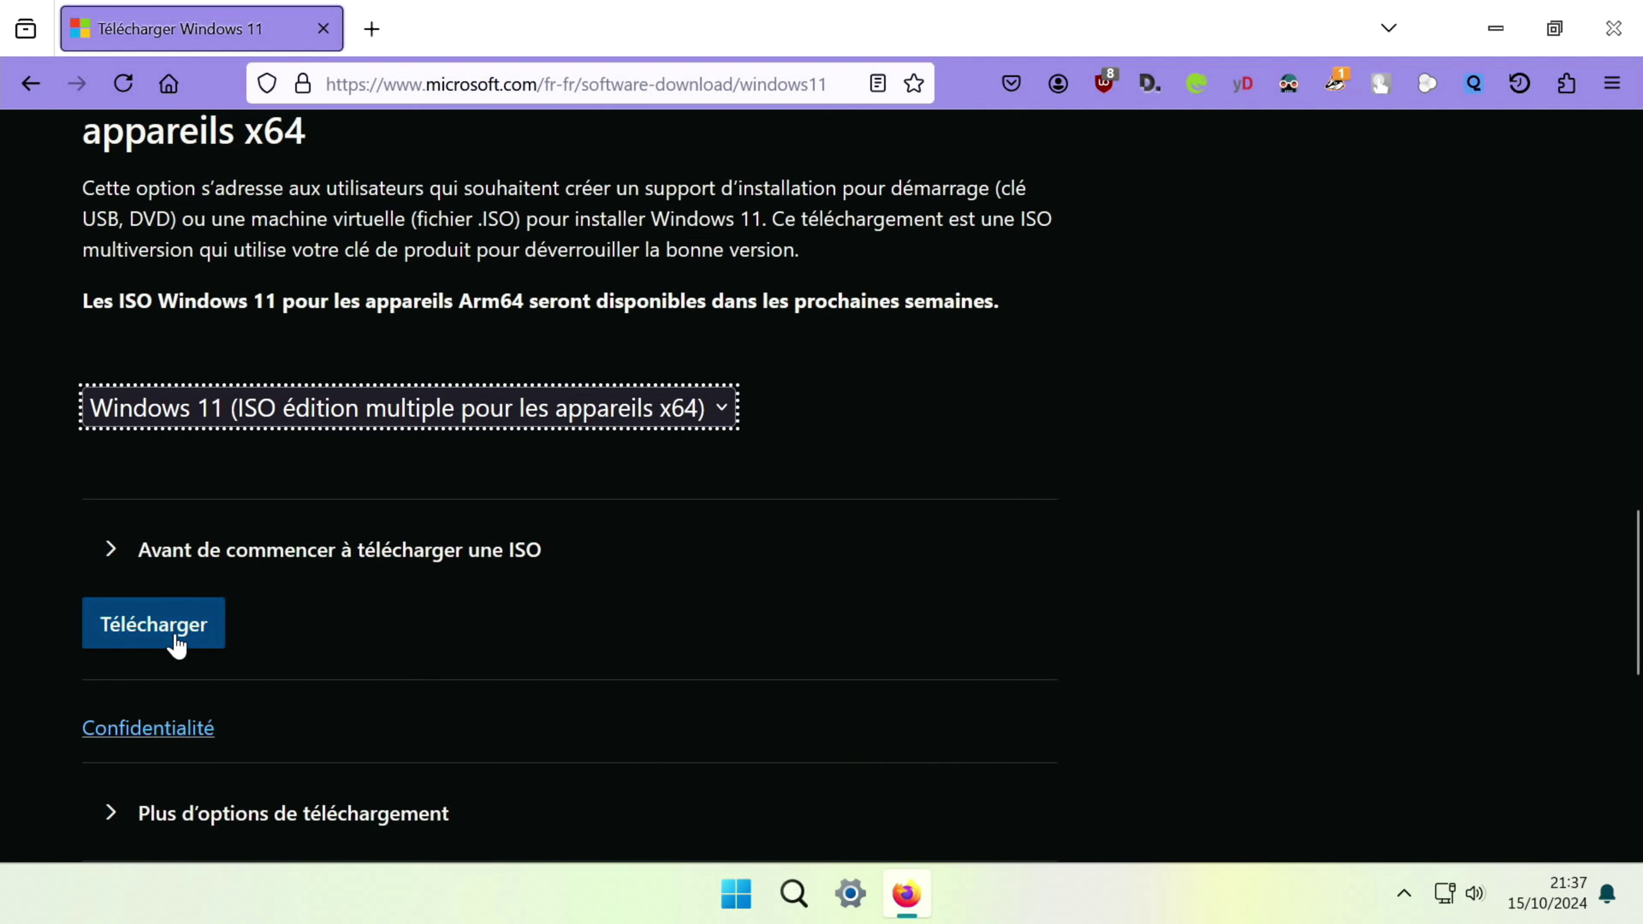
left_click(172, 642)
left_click(214, 634)
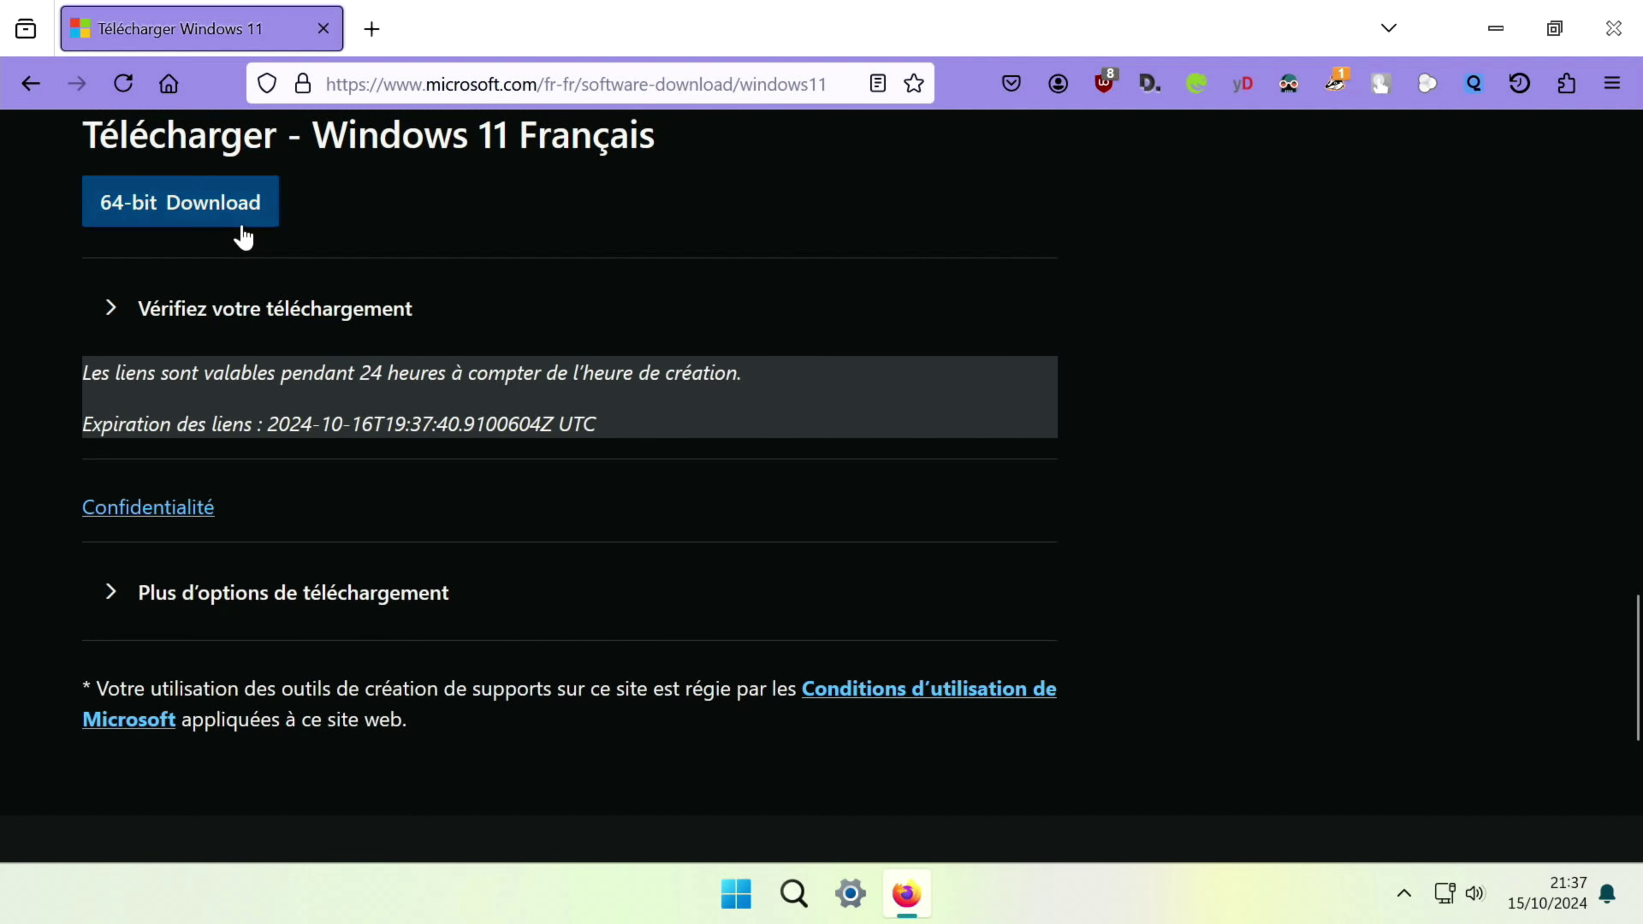
left_click(223, 211)
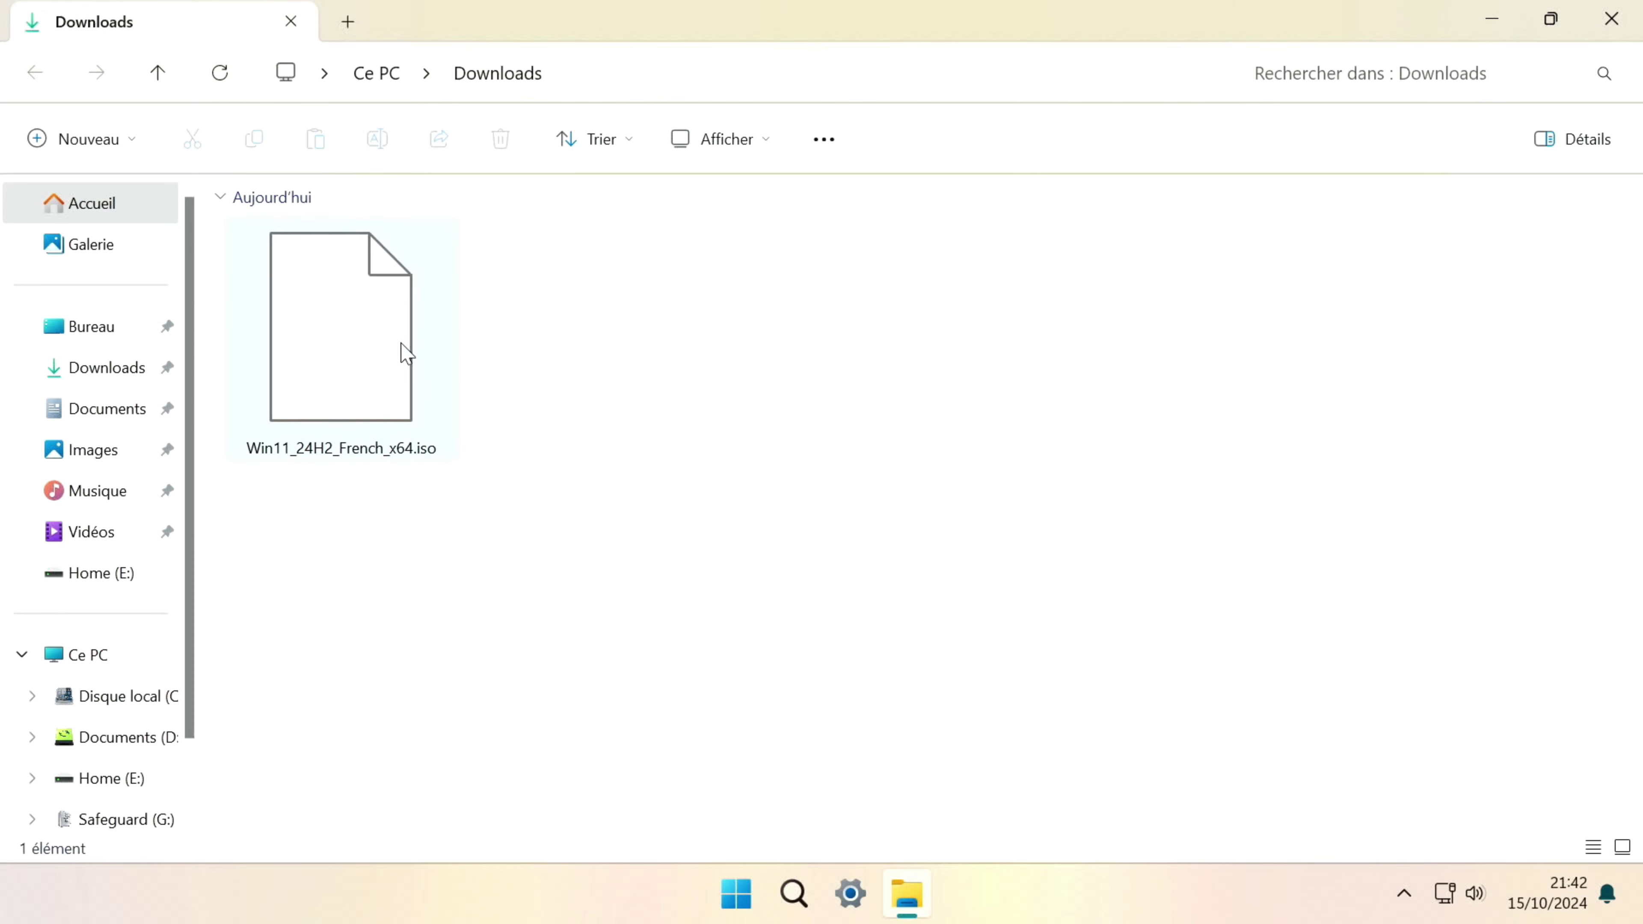
Step: Mount Win11_24H2_French_x64.iso, making Explorateur Windows the permanent app for .iso files, and close the Explorer windows
double_click(367, 341)
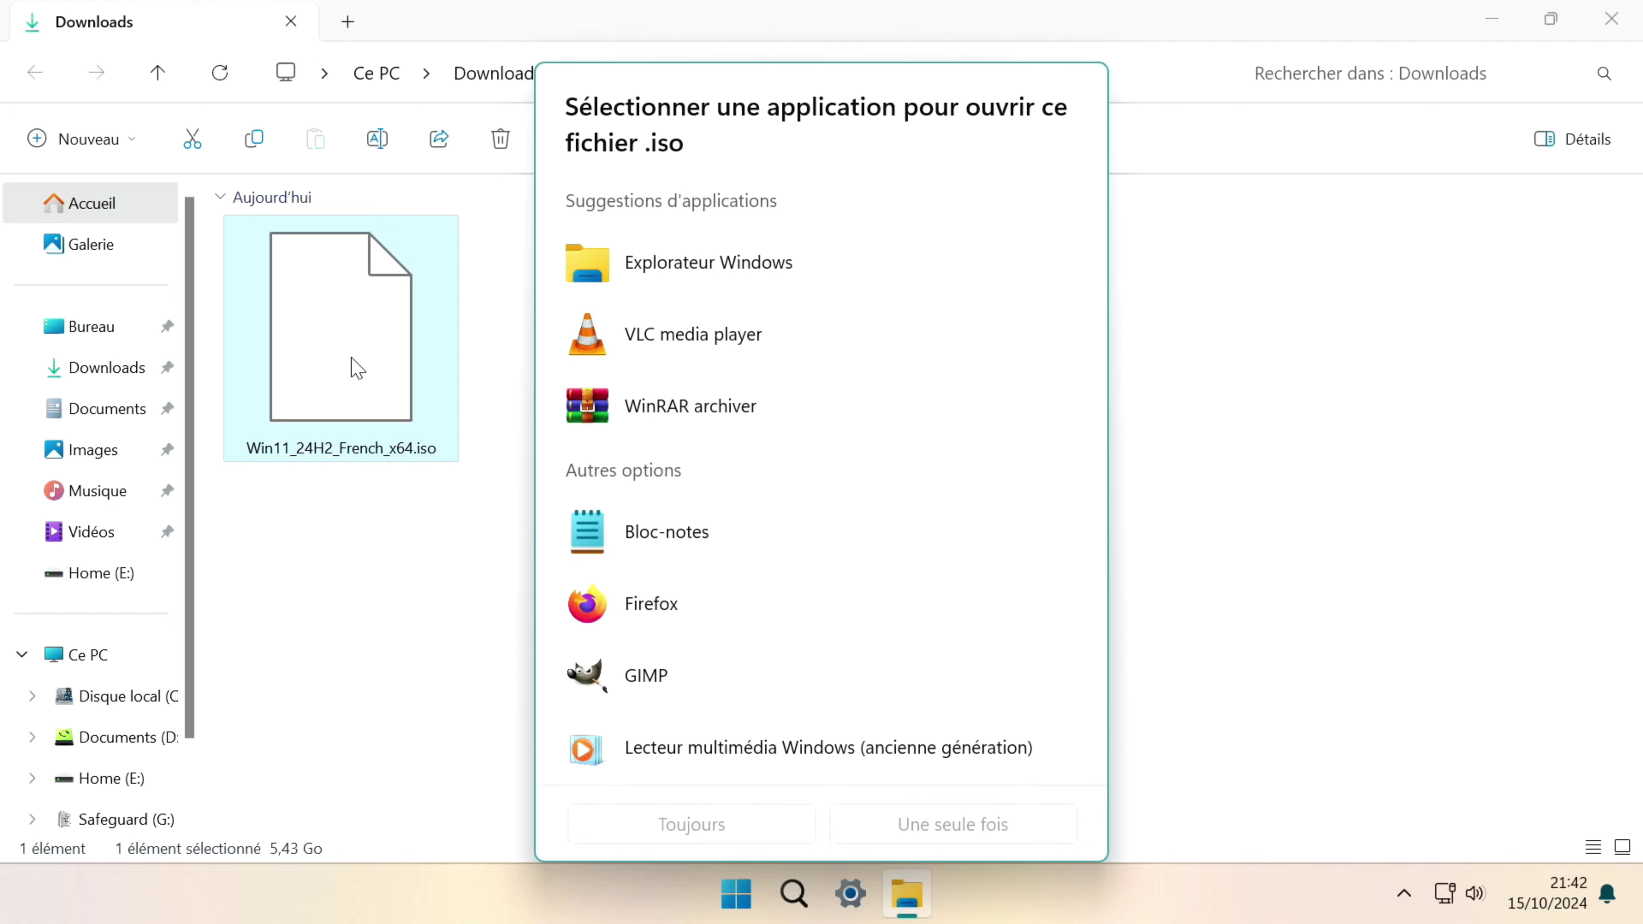
left_click(734, 282)
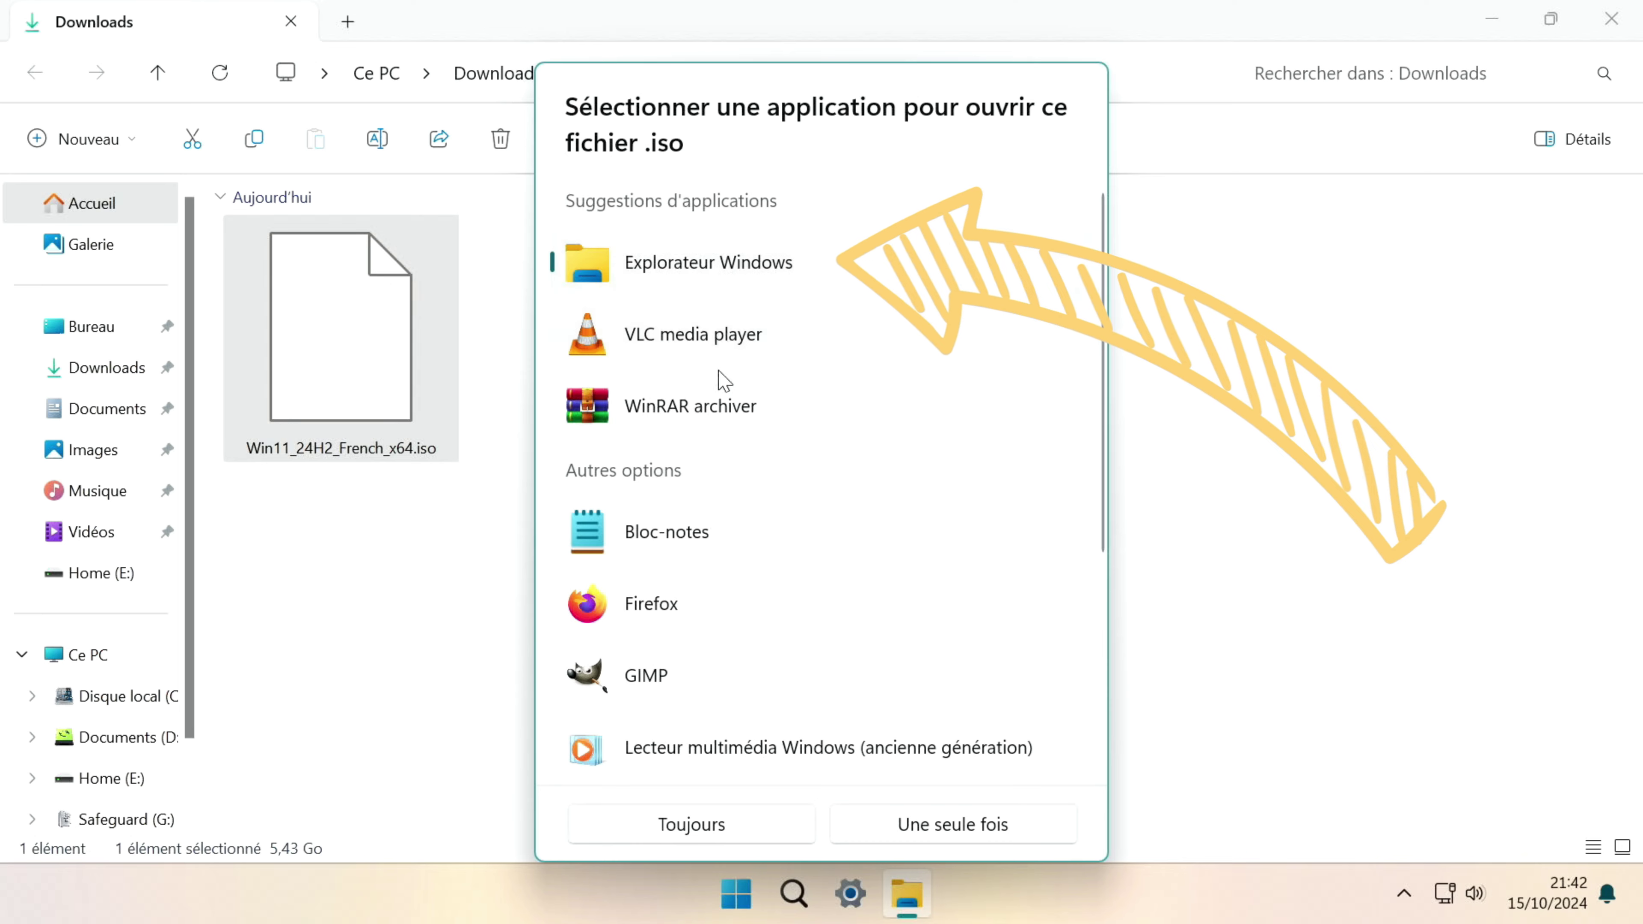
left_click(697, 828)
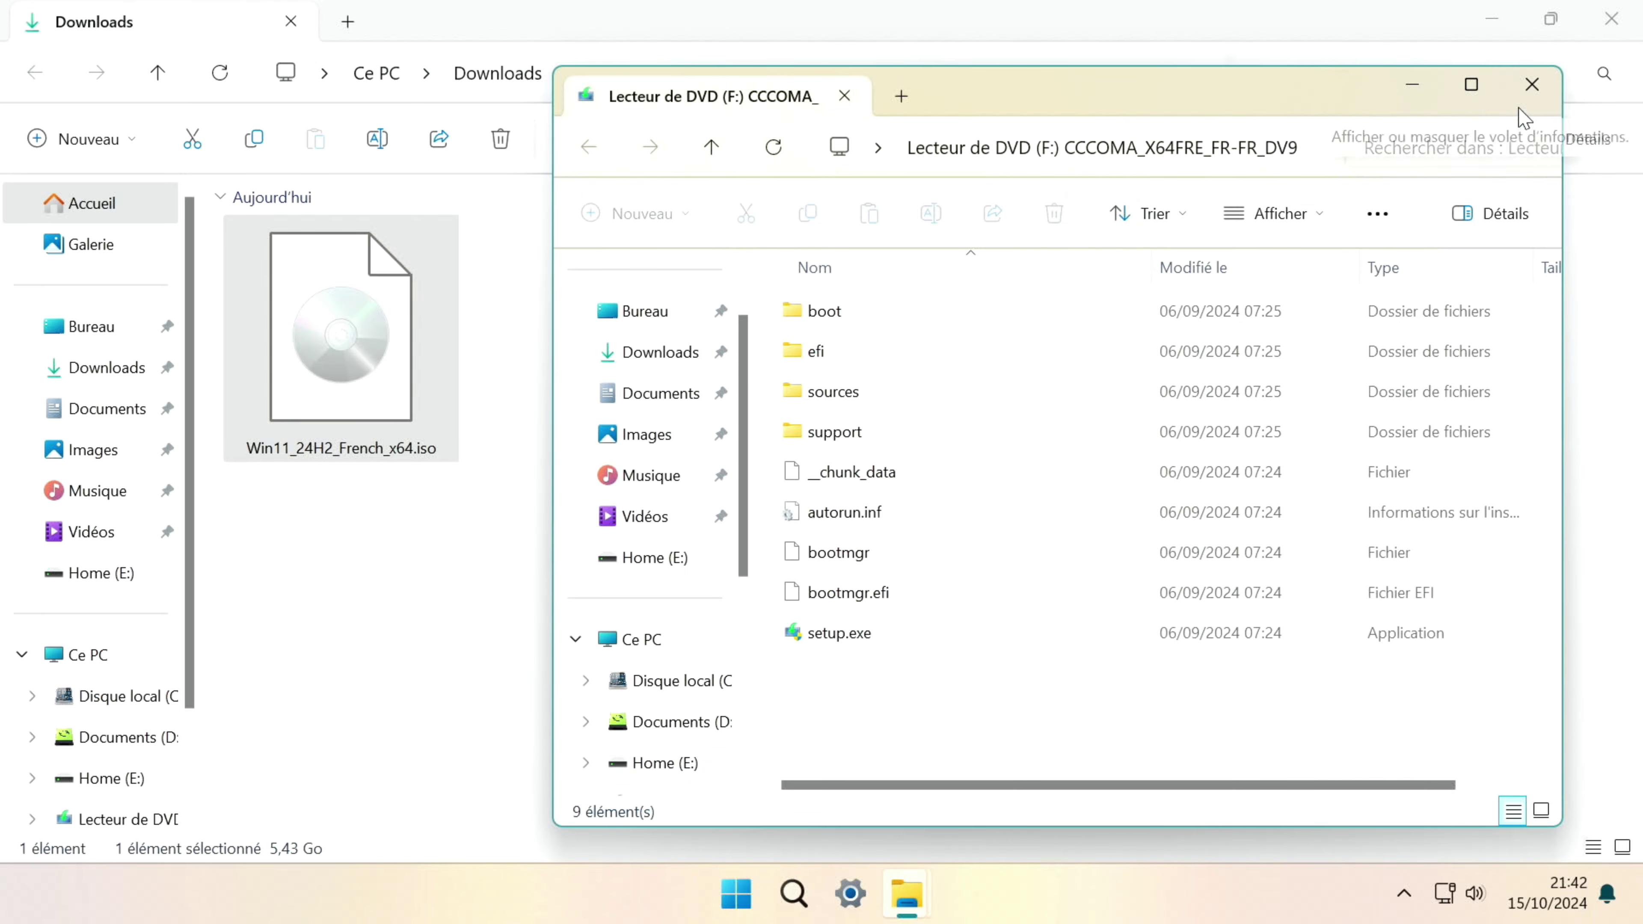
left_click(1537, 94)
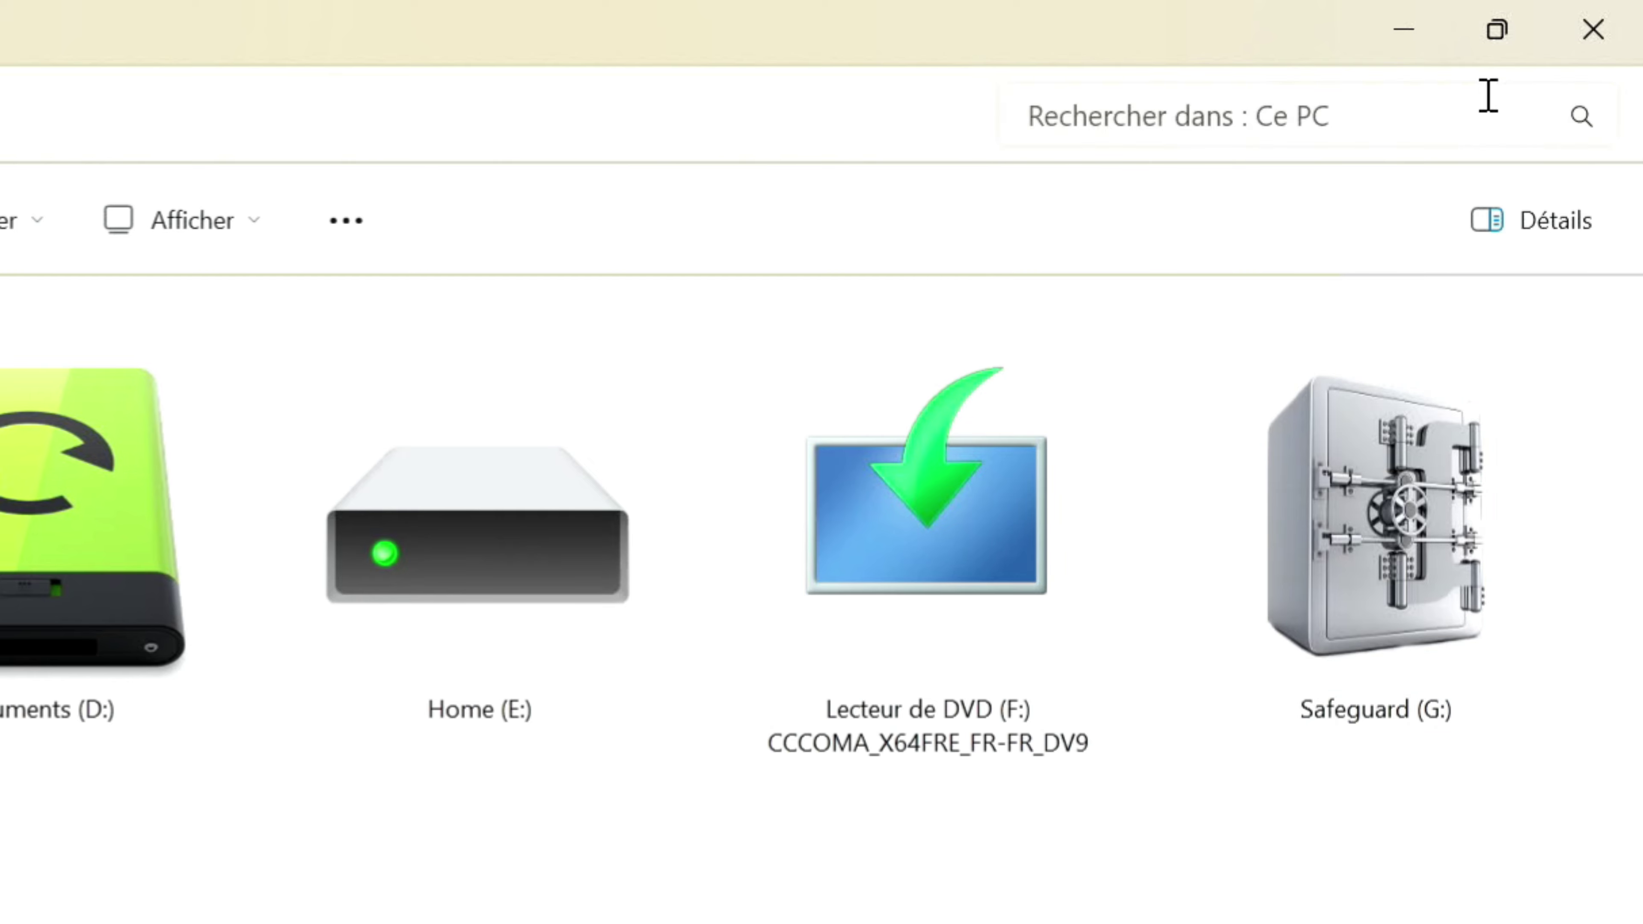
left_click(1608, 53)
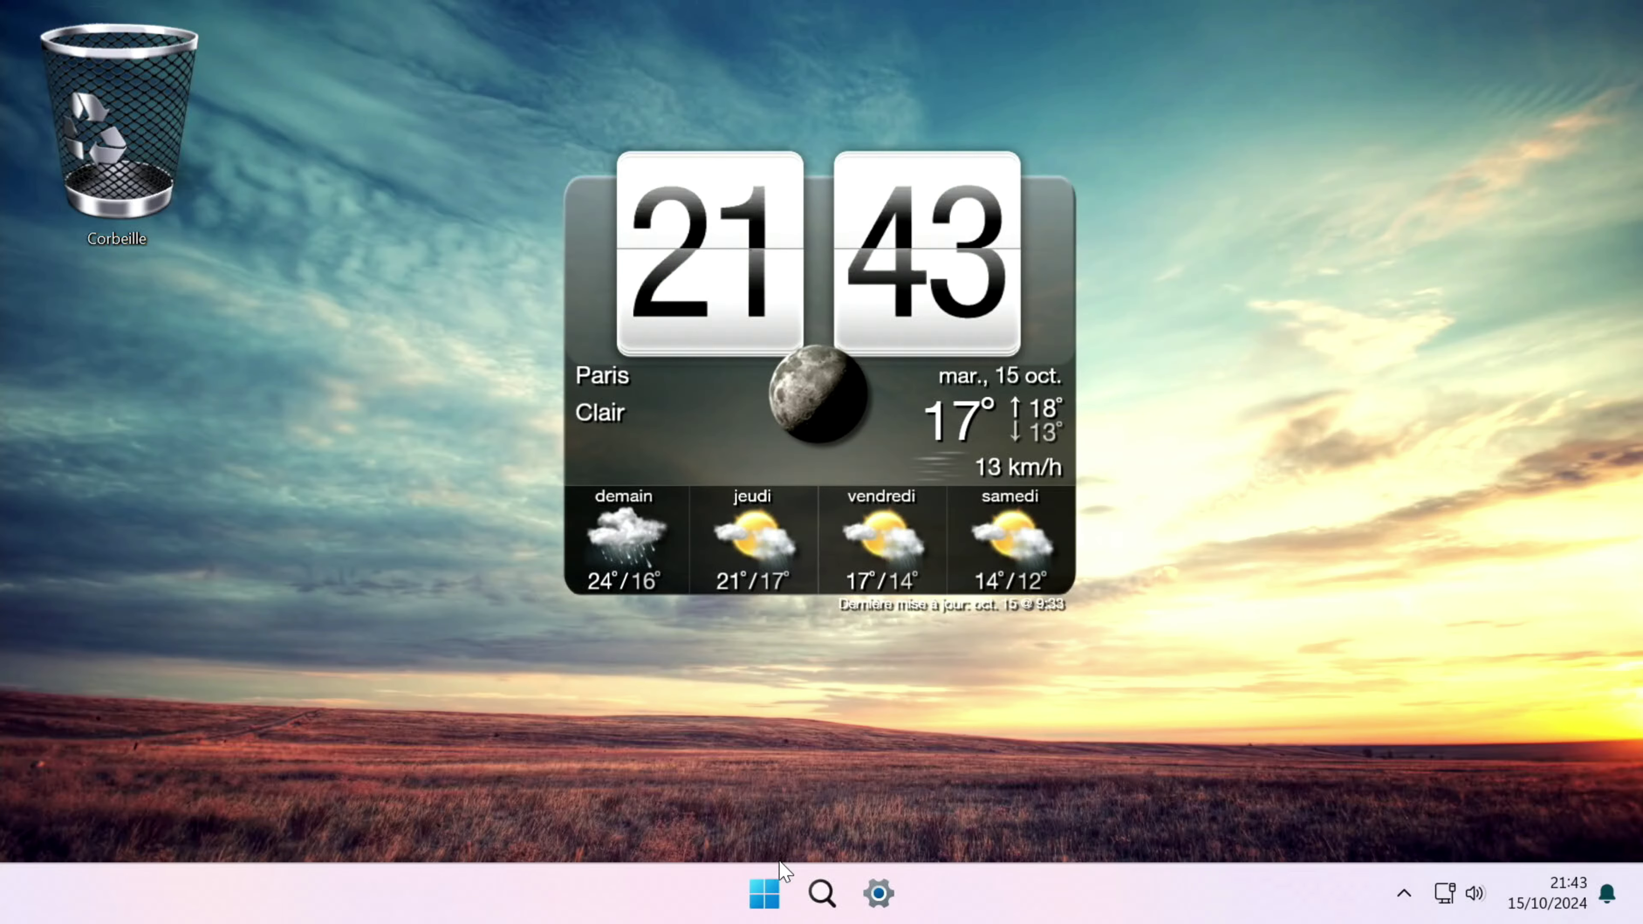
Step: Launch the installer from drive F: in an administrator Command Prompt with "setup /product server"
left_click(822, 896)
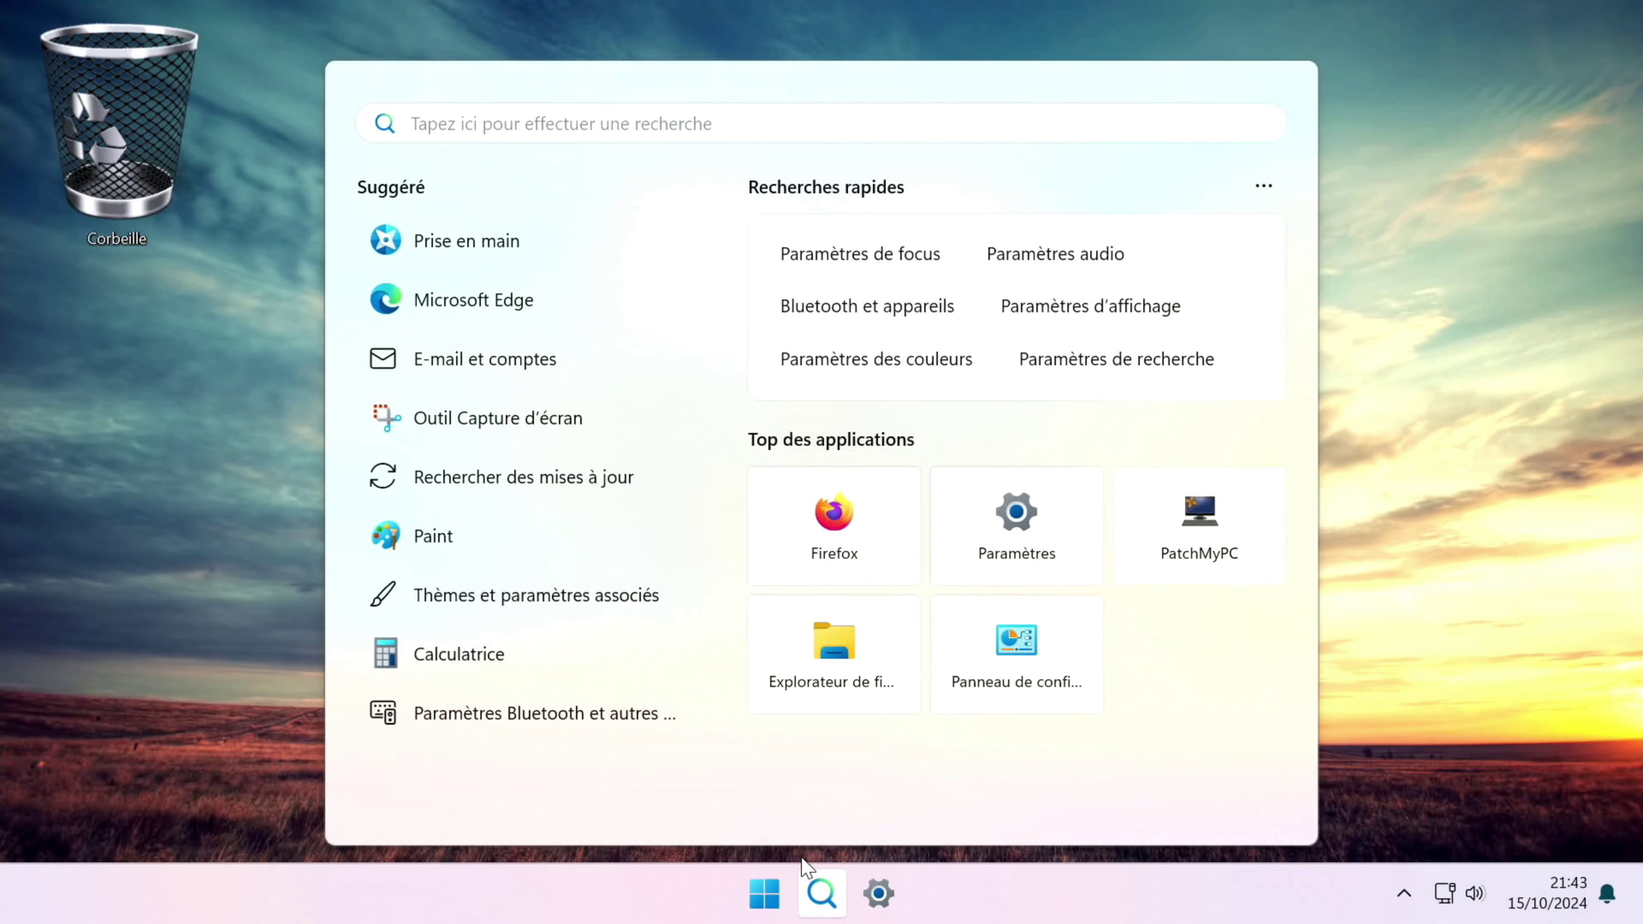
type("setup")
type(" /product server")
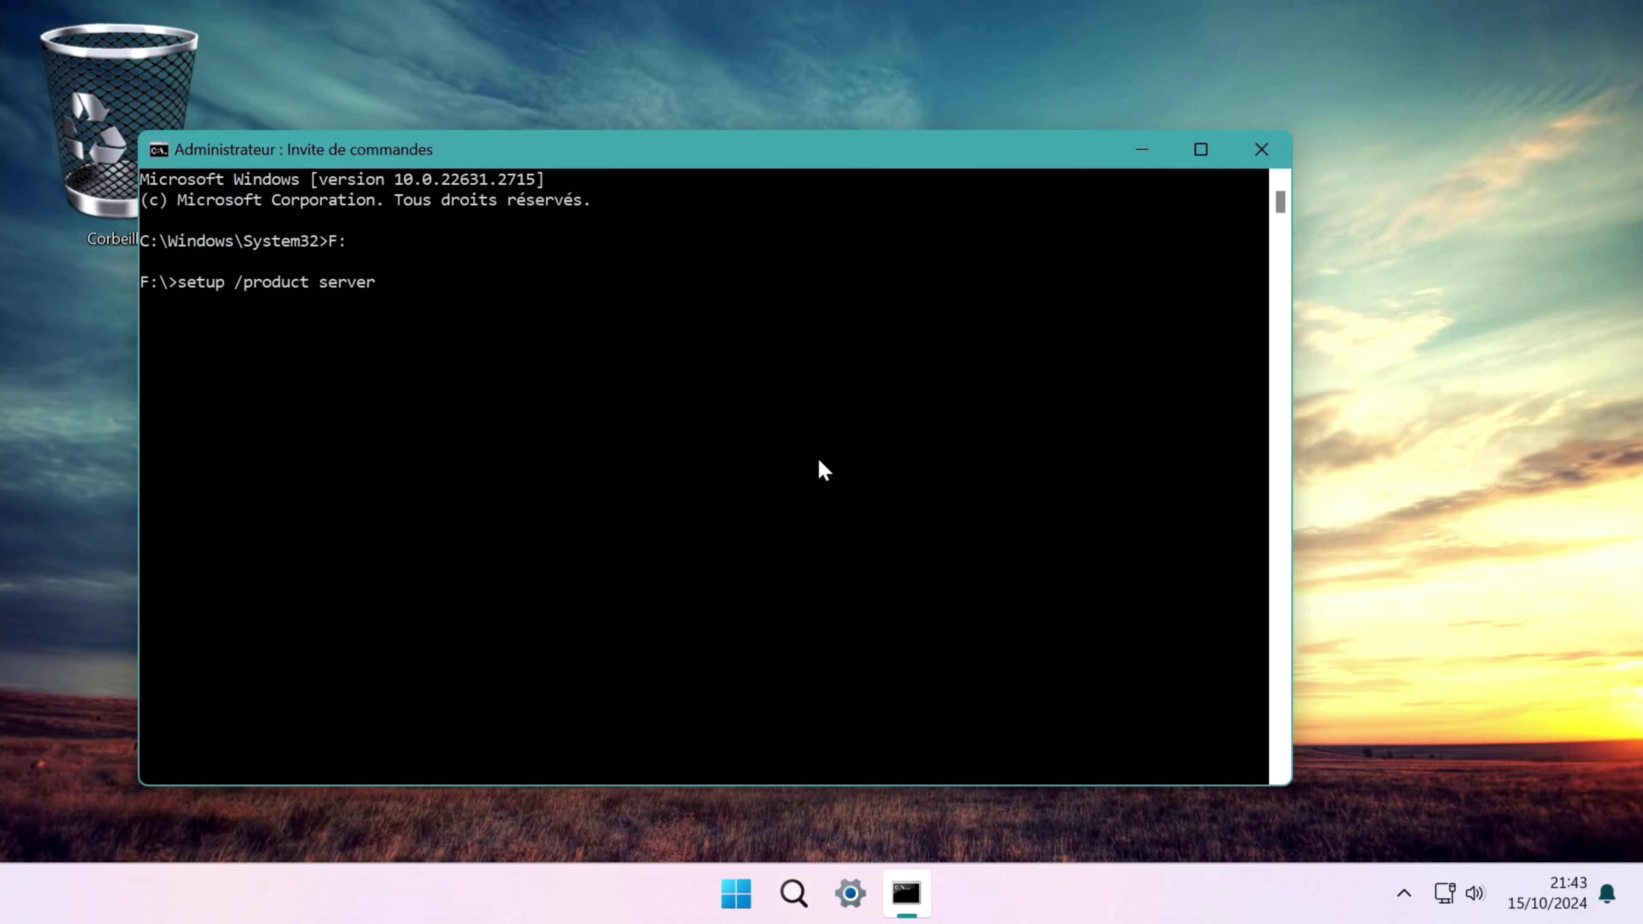
key("Return")
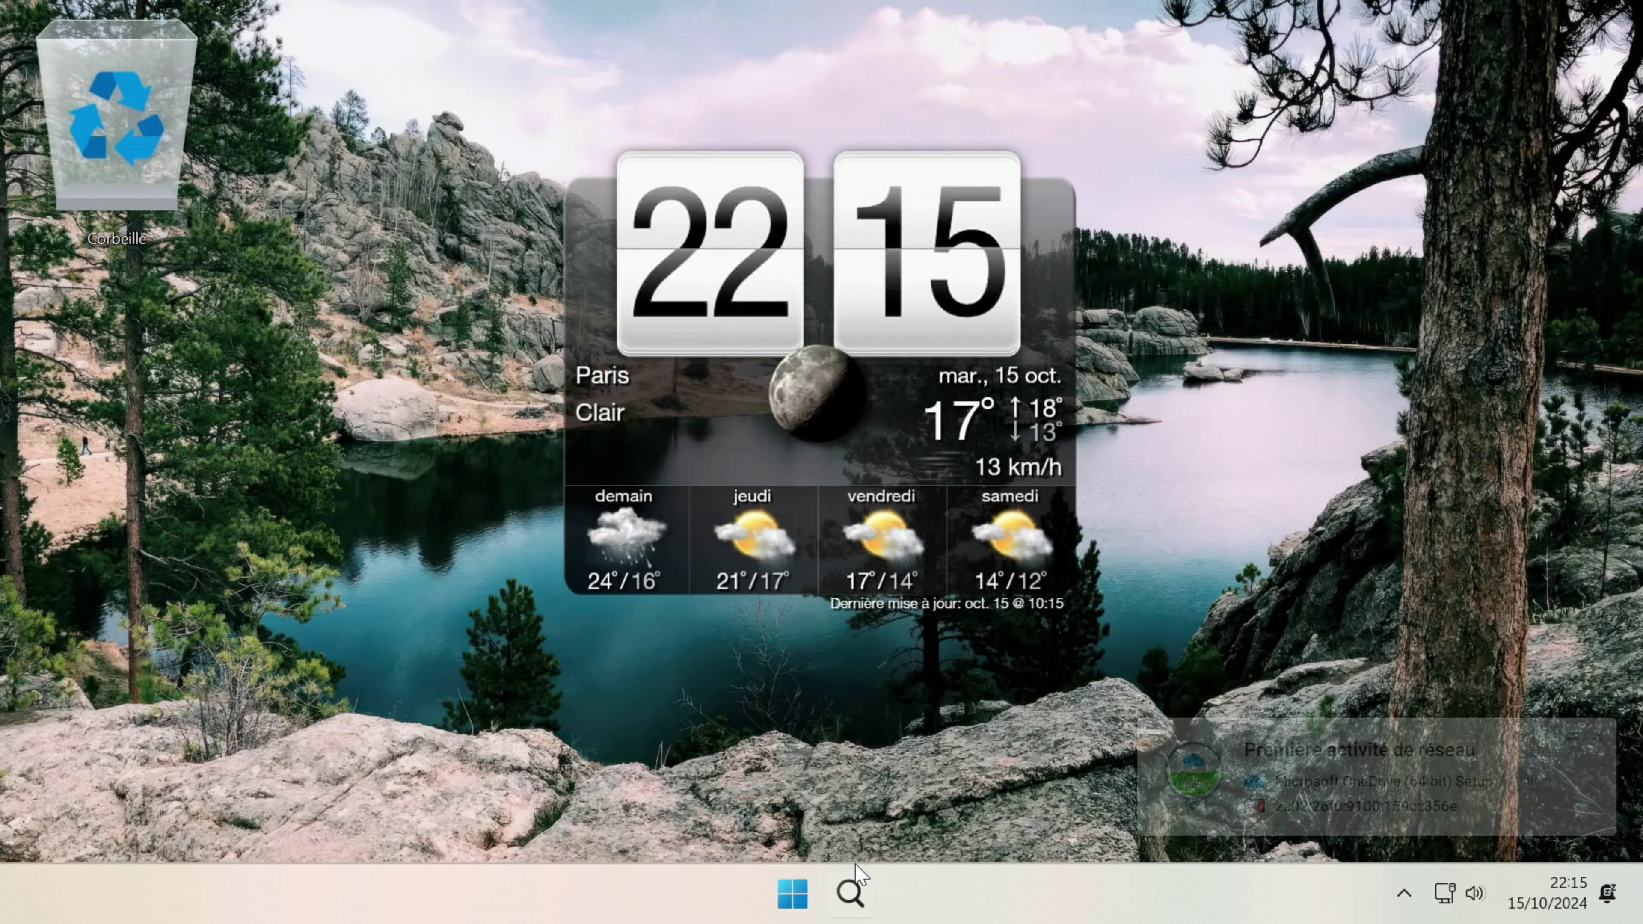
Step: Run winver on the upgraded computer to verify its Windows version, and dismiss the version window
left_click(851, 896)
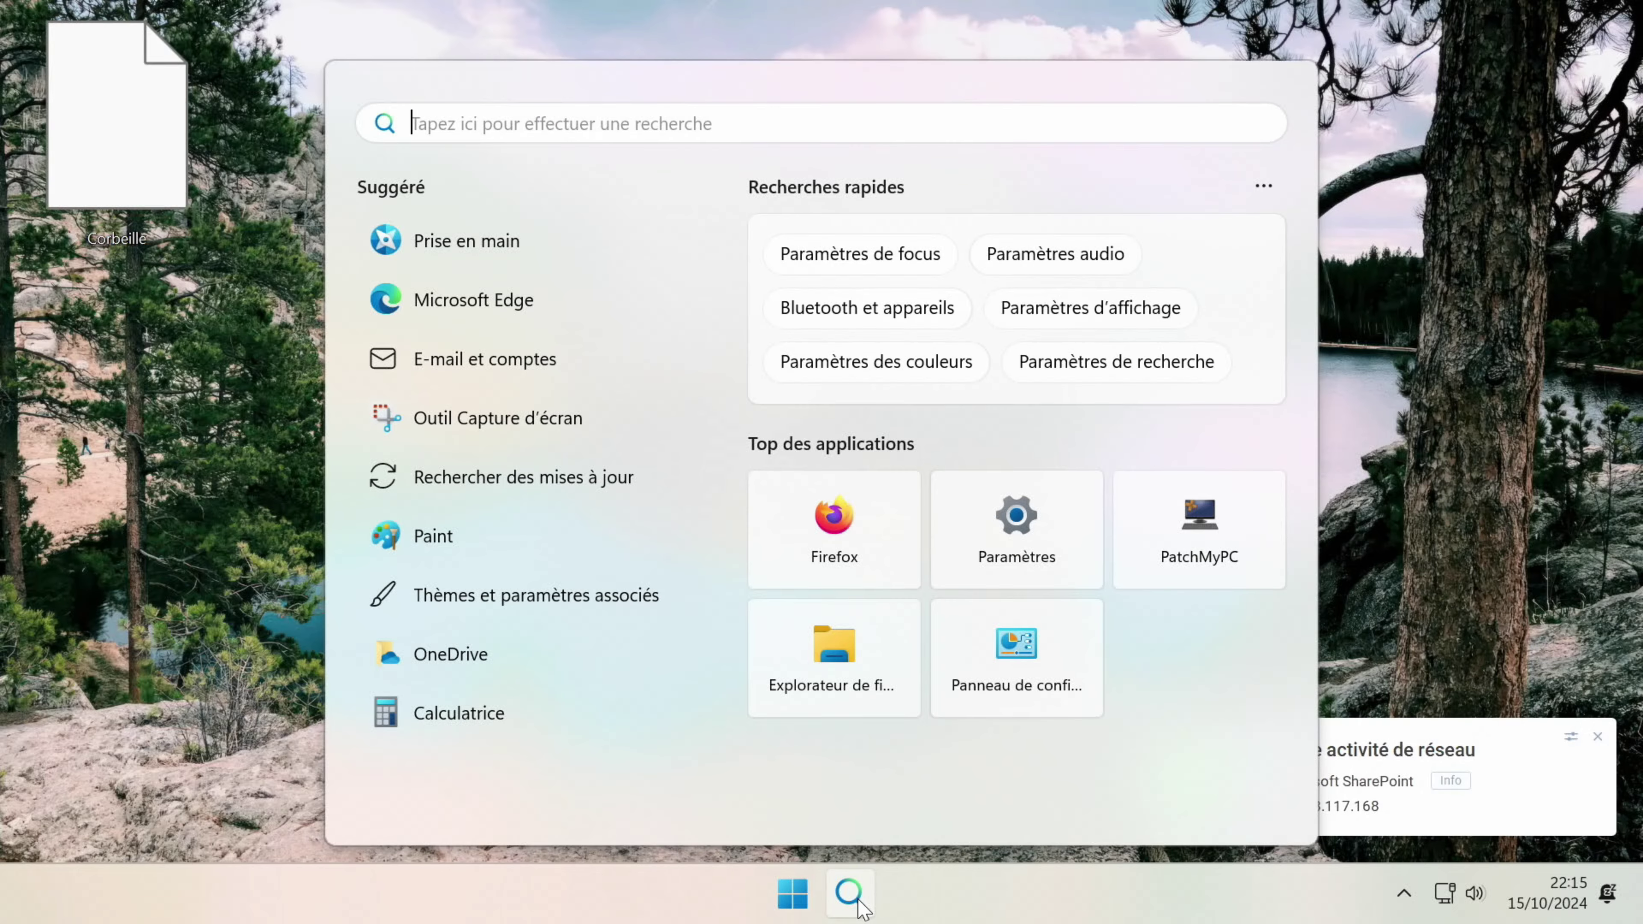
type("winver")
key("Return")
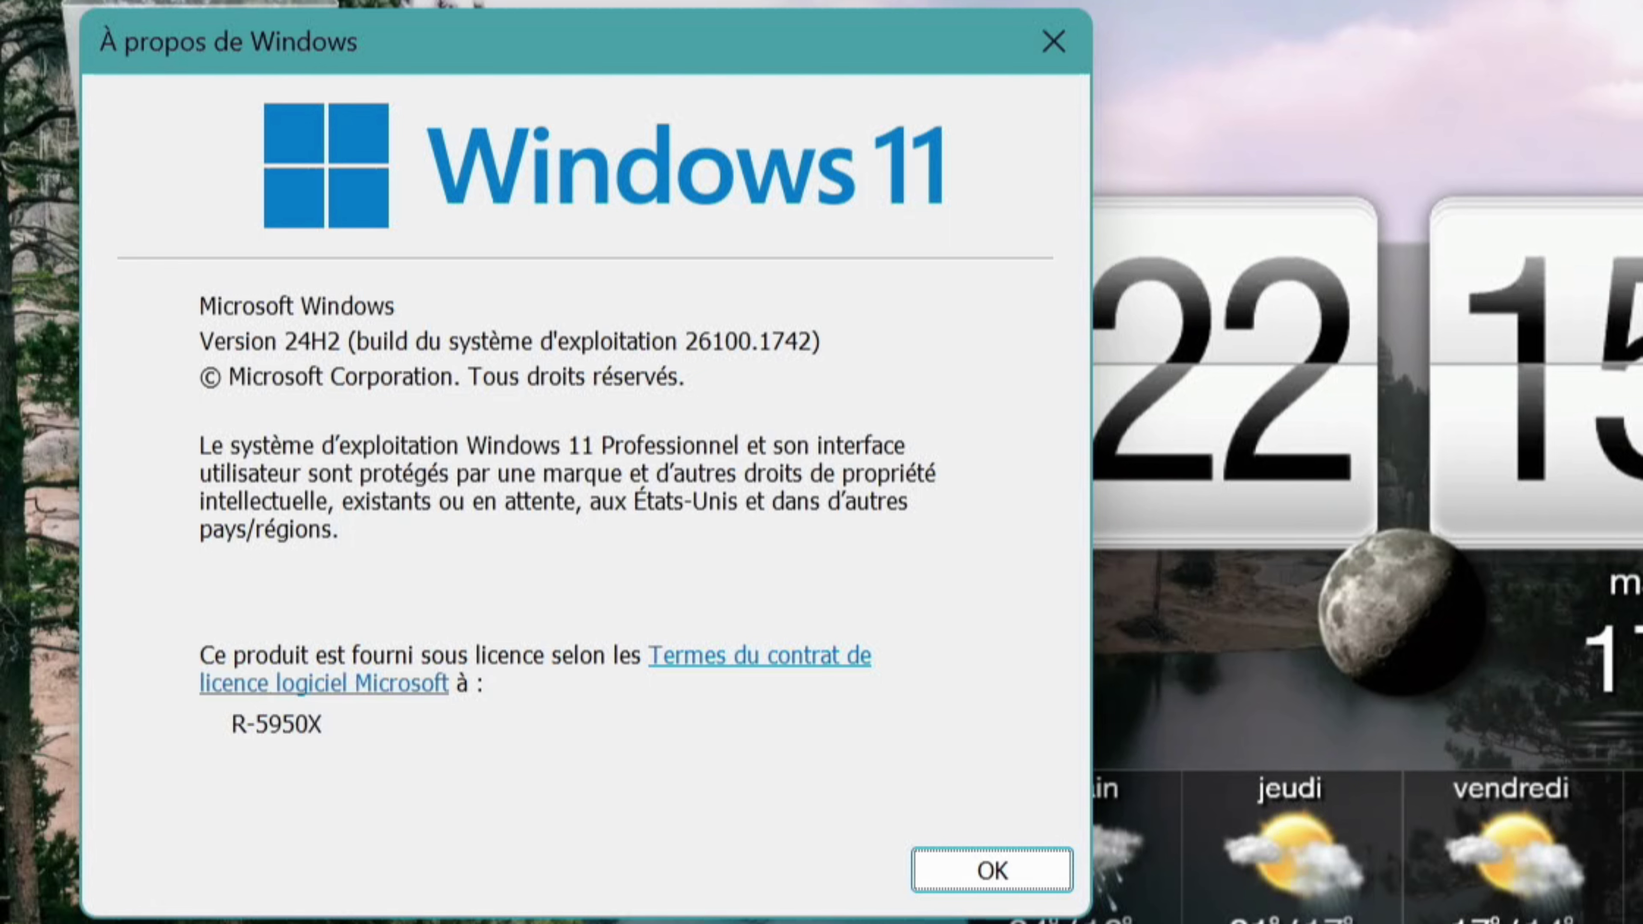
left_click(984, 877)
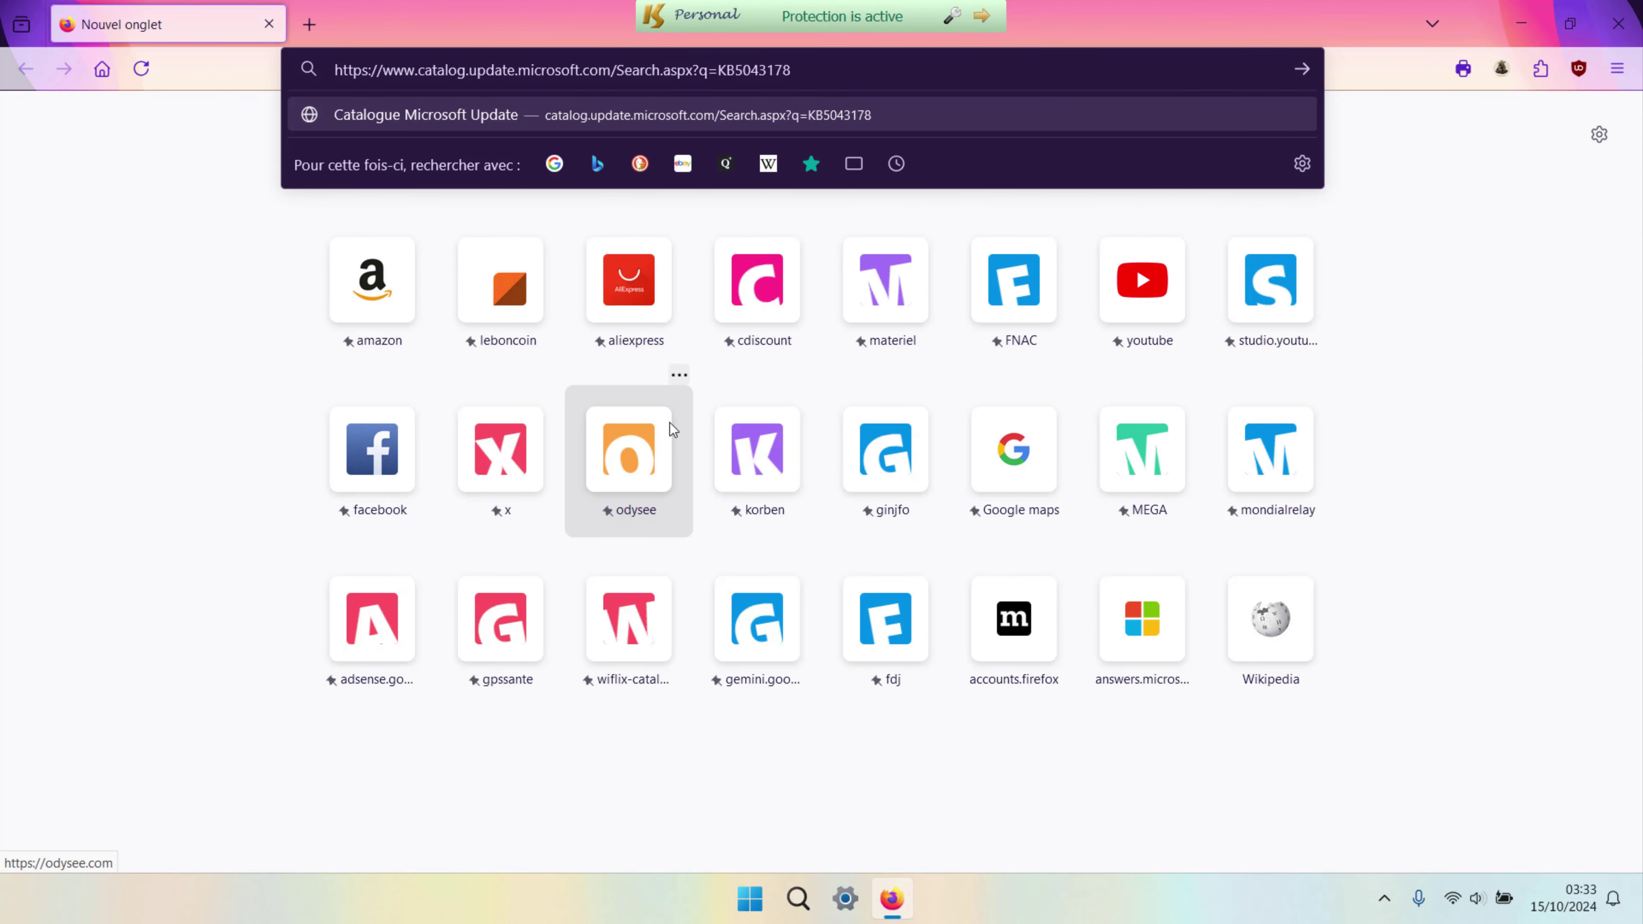
Step: Look up KB5043178 in the Microsoft Update Catalog and download its kb5043178 x64 .msu package for Windows 11 24H2
key("Return")
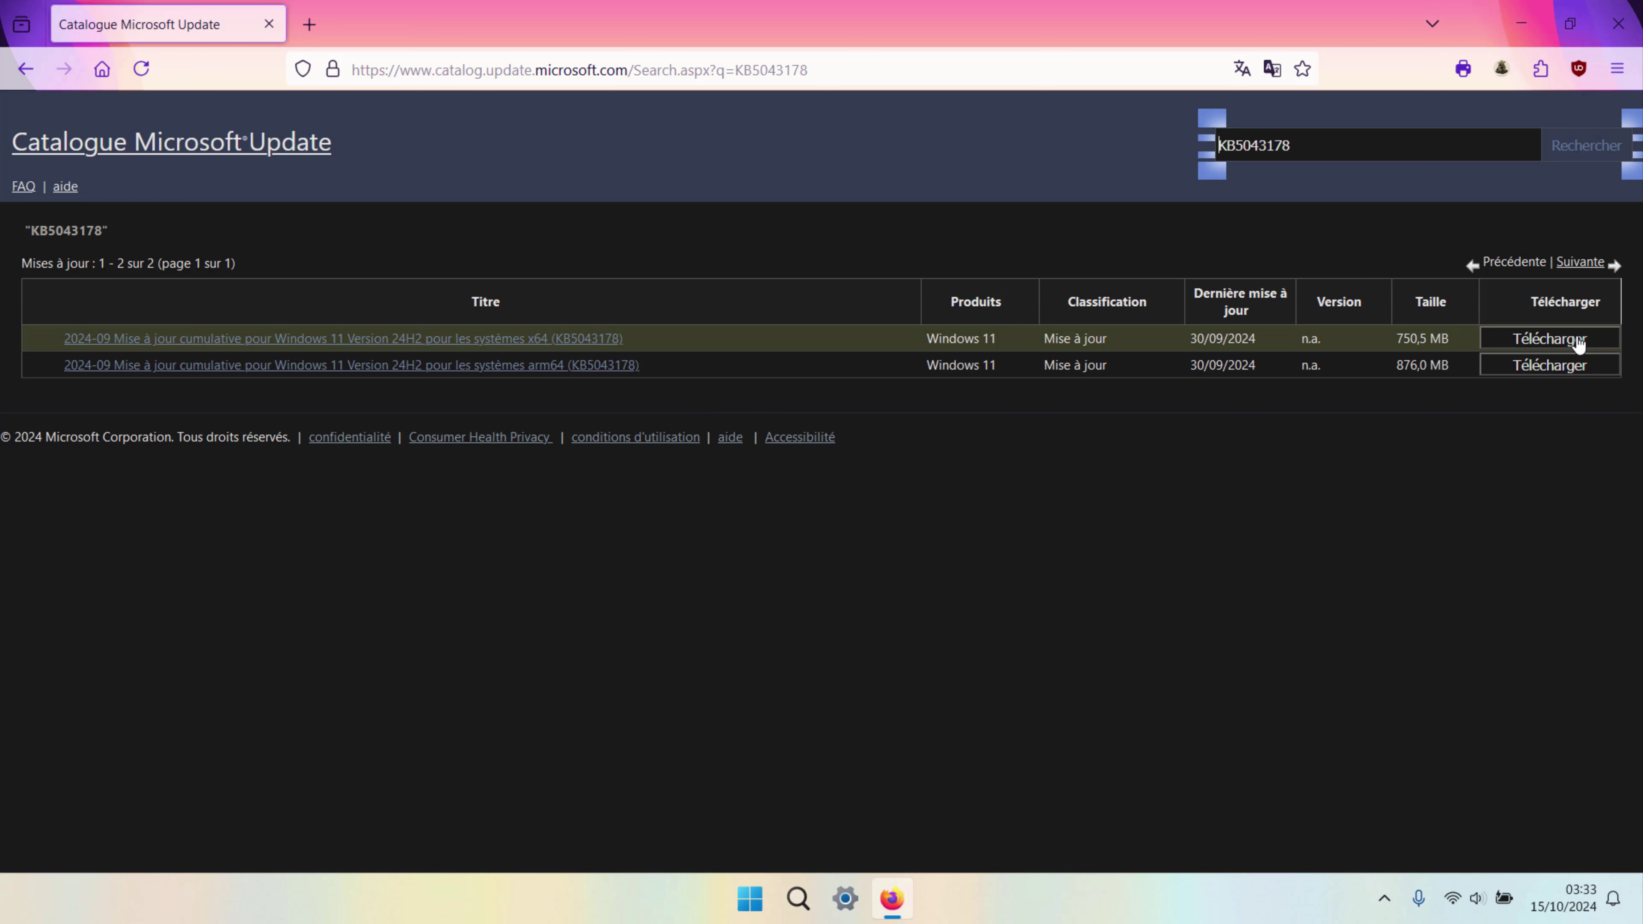
left_click(1570, 343)
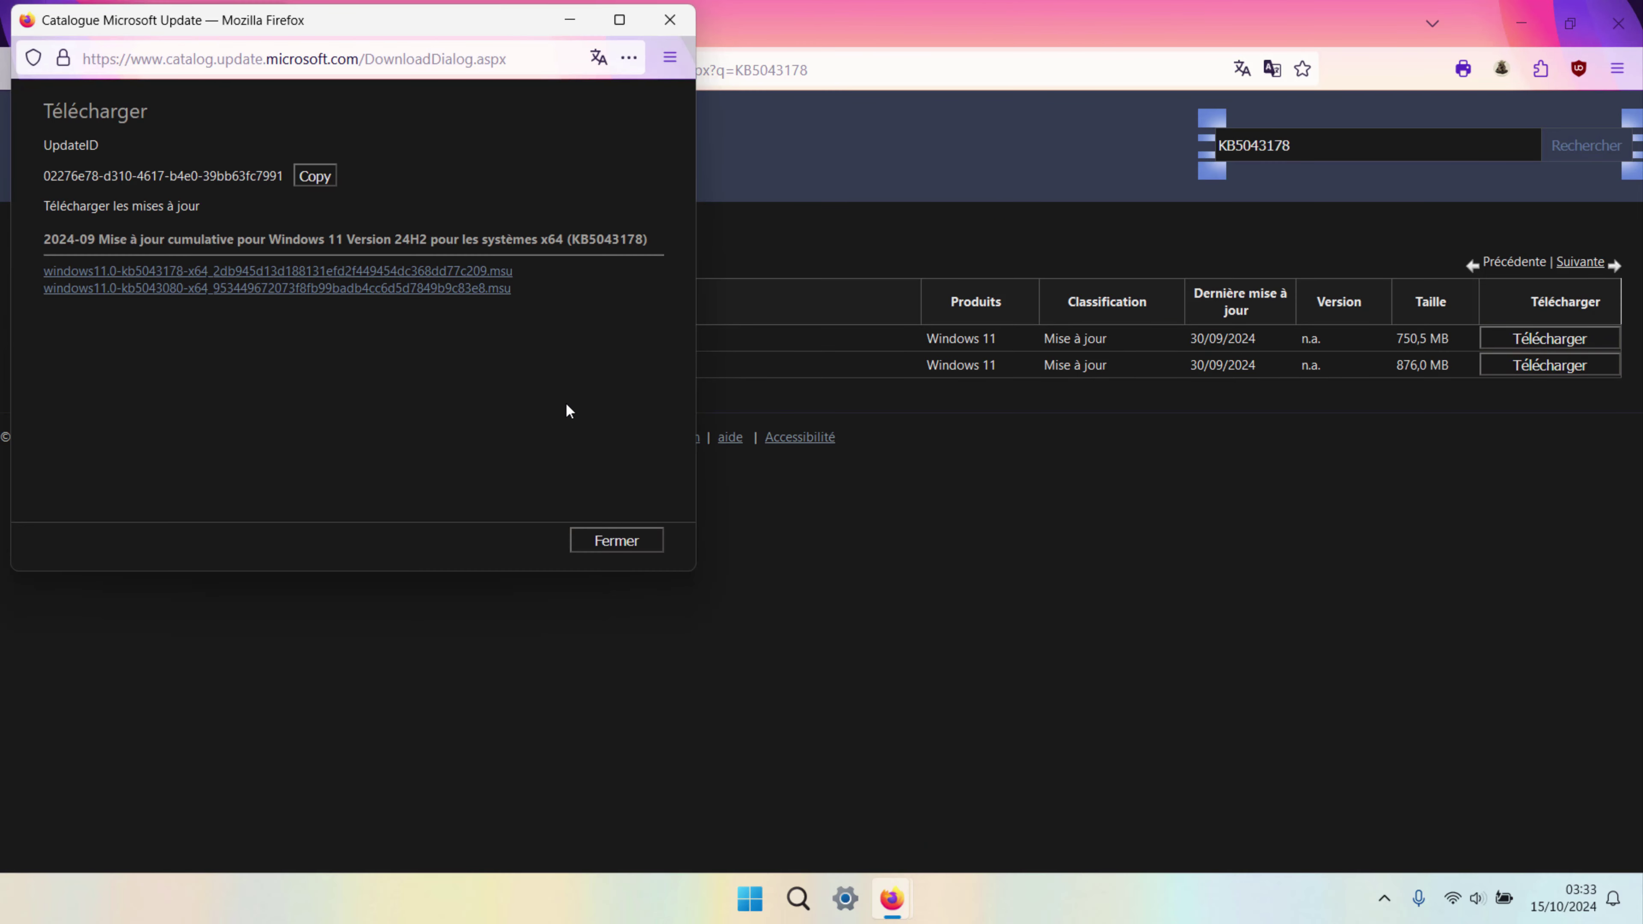
left_click(473, 276)
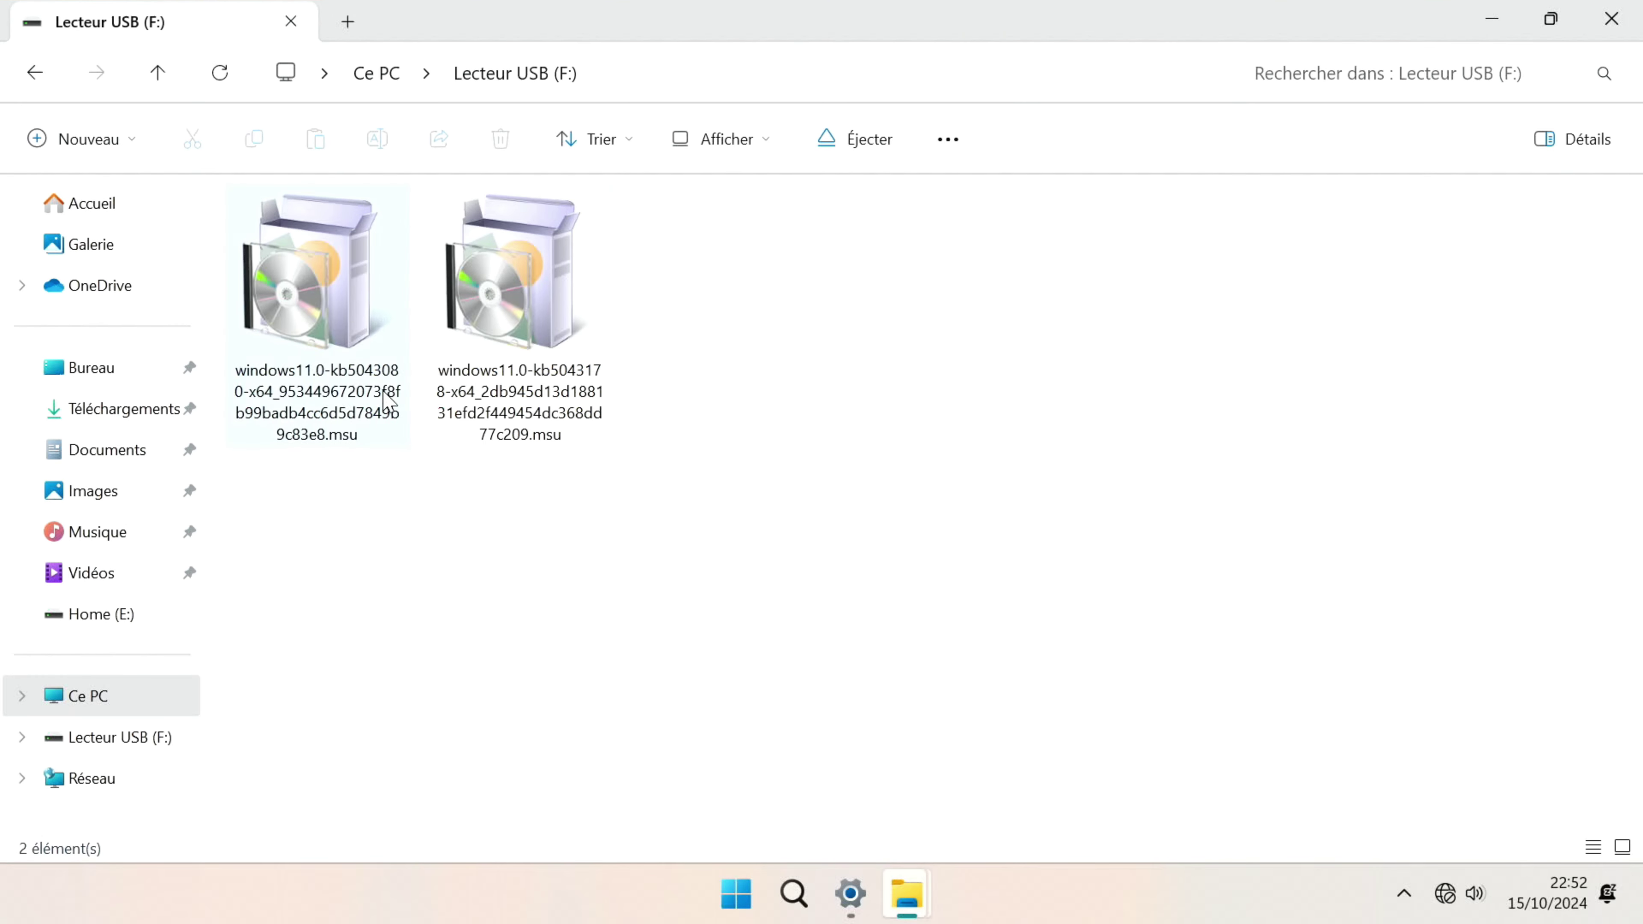
Step: Install the kb5043080 and kb5043178 .msu updates from the USB drive and restart the computer
double_click(361, 285)
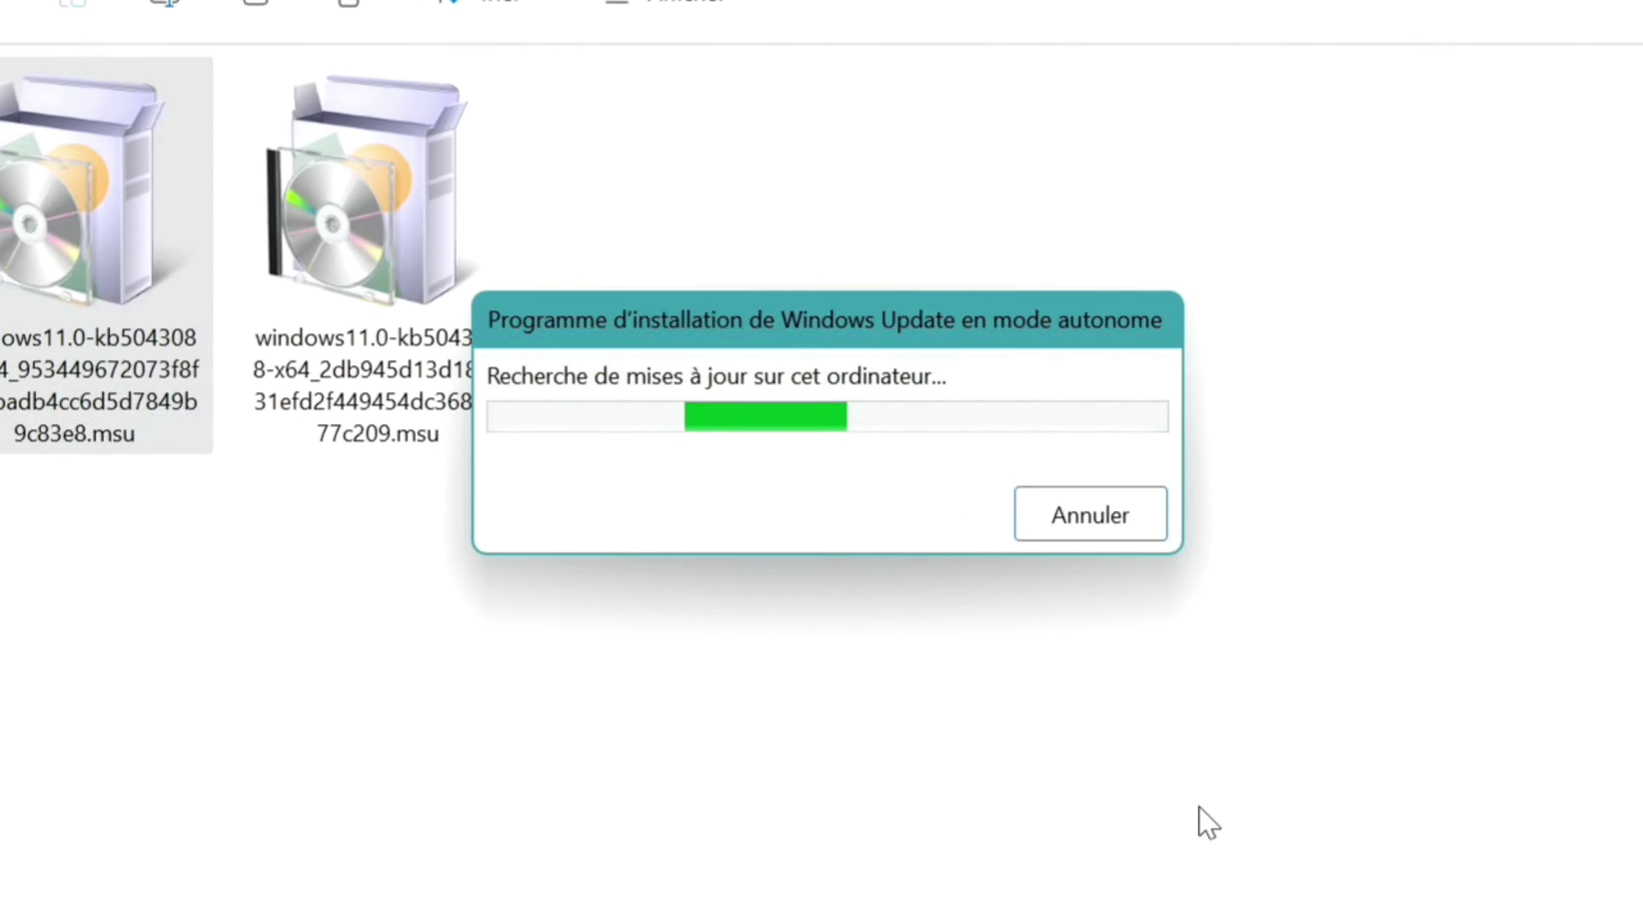
left_click(925, 563)
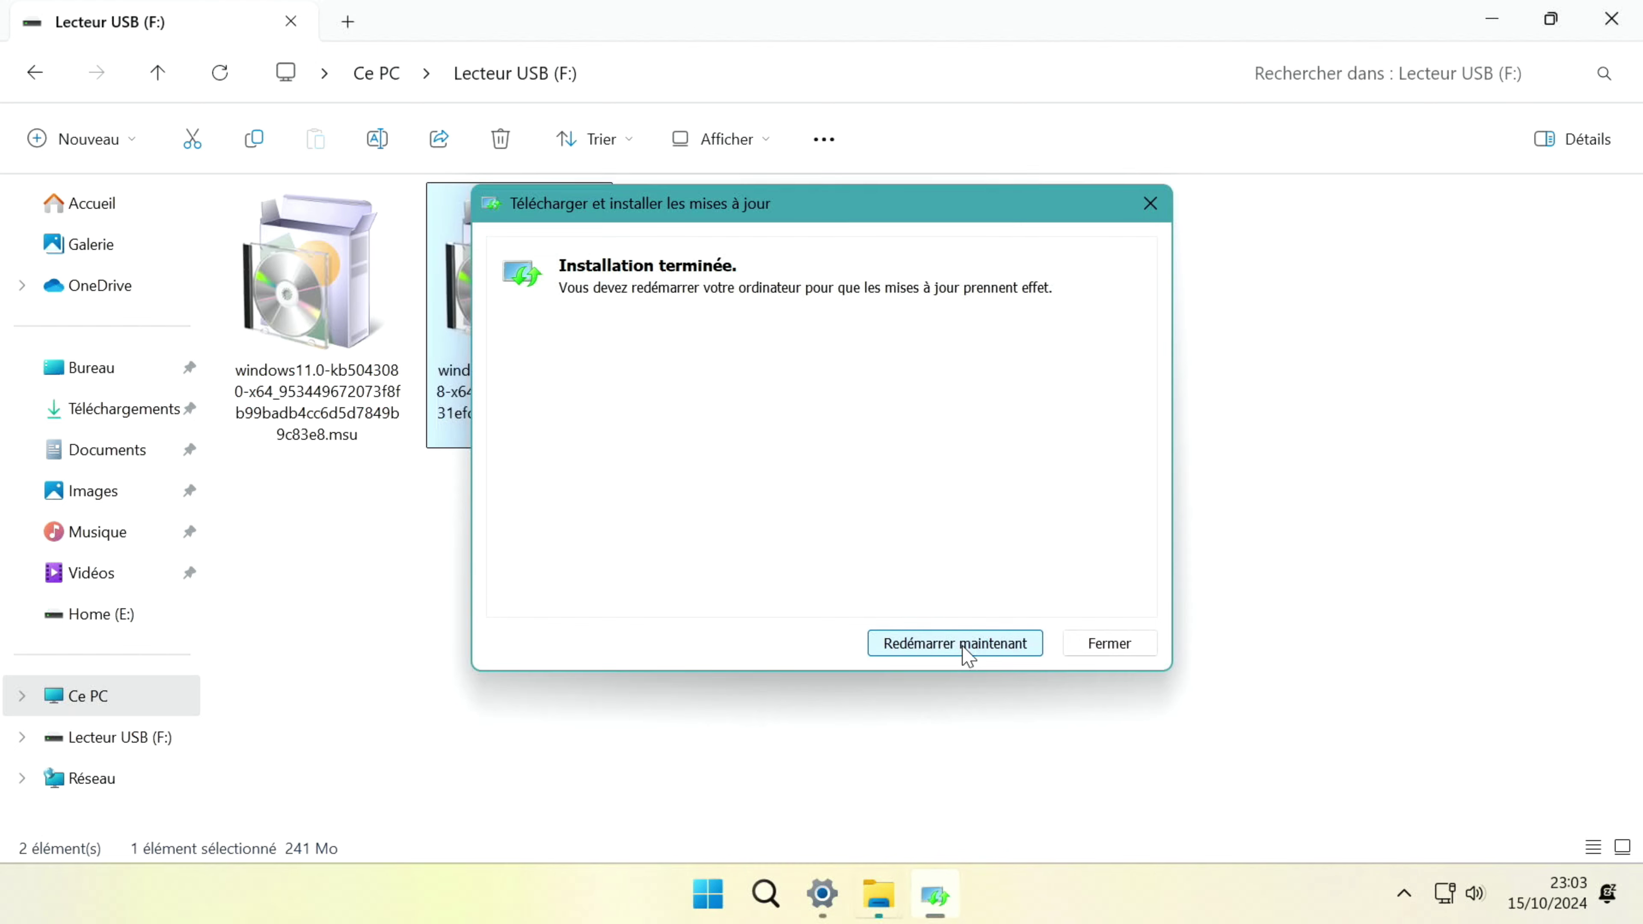
left_click(963, 648)
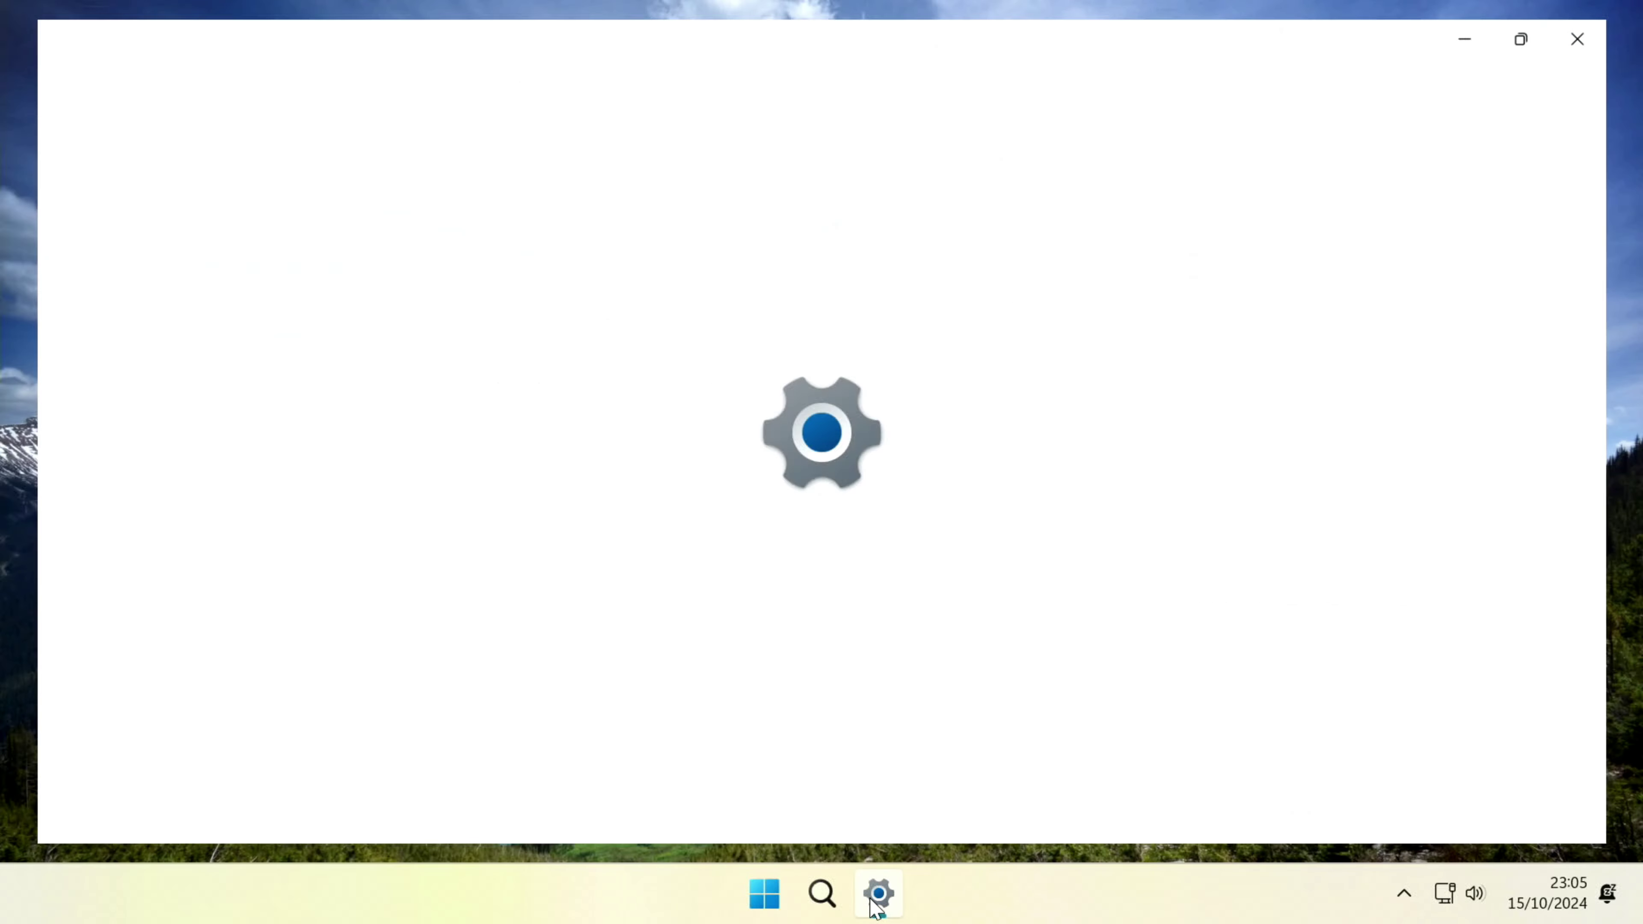
Step: Open the system information in Settings to check the Windows version and OS build
mouse_move(899, 877)
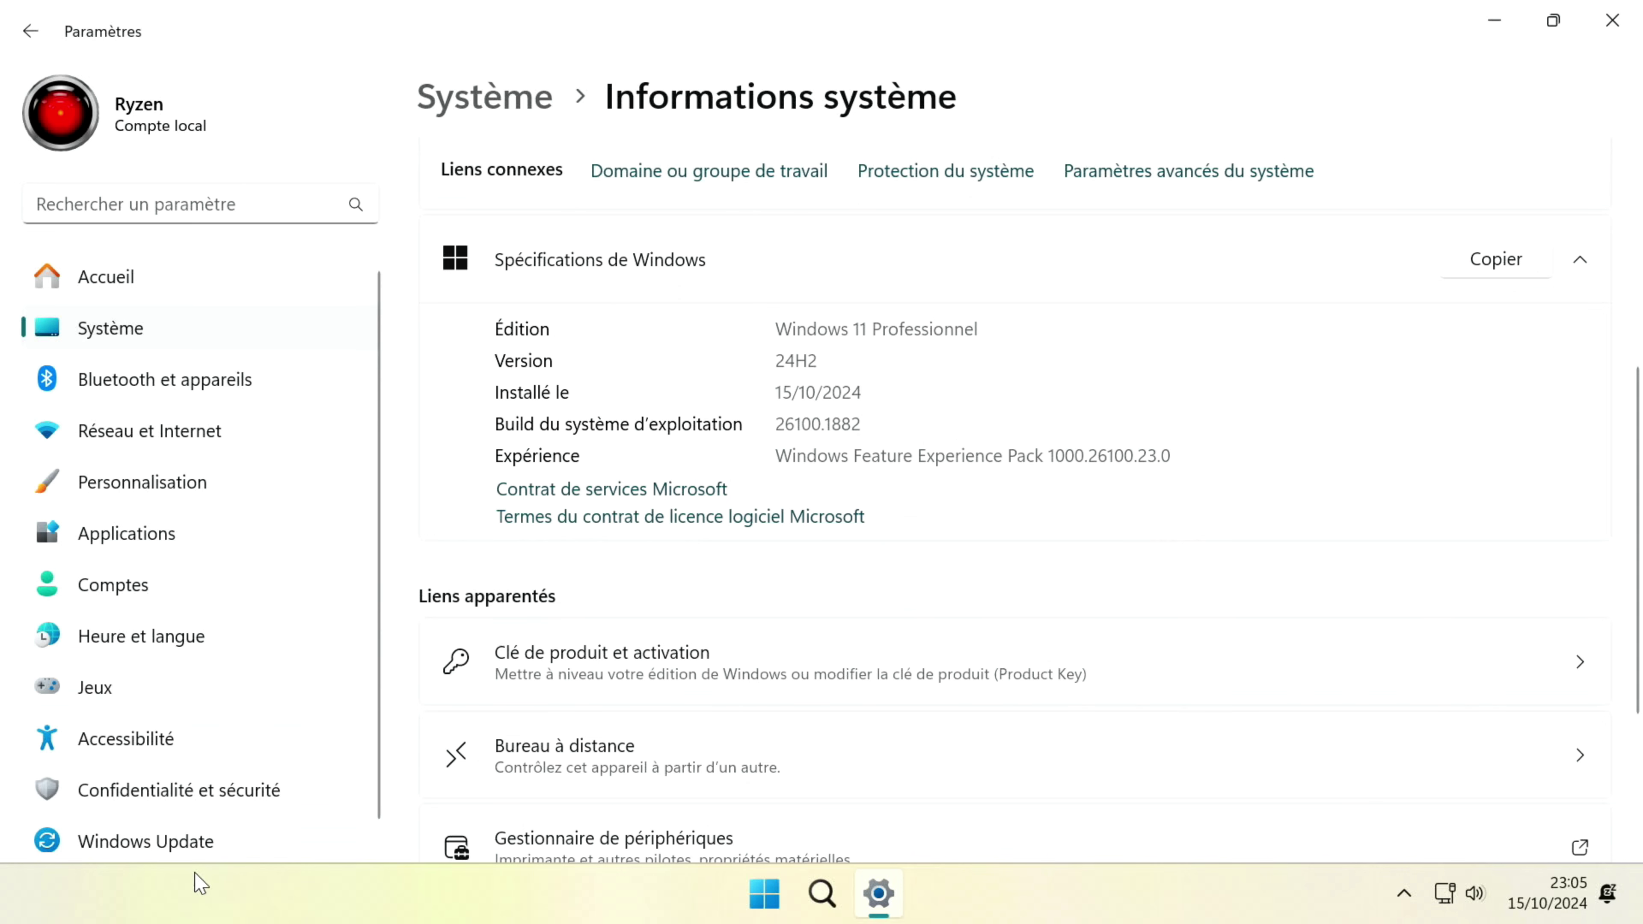
Step: Go to Windows Update in Settings and retry all the failed updates
left_click(202, 845)
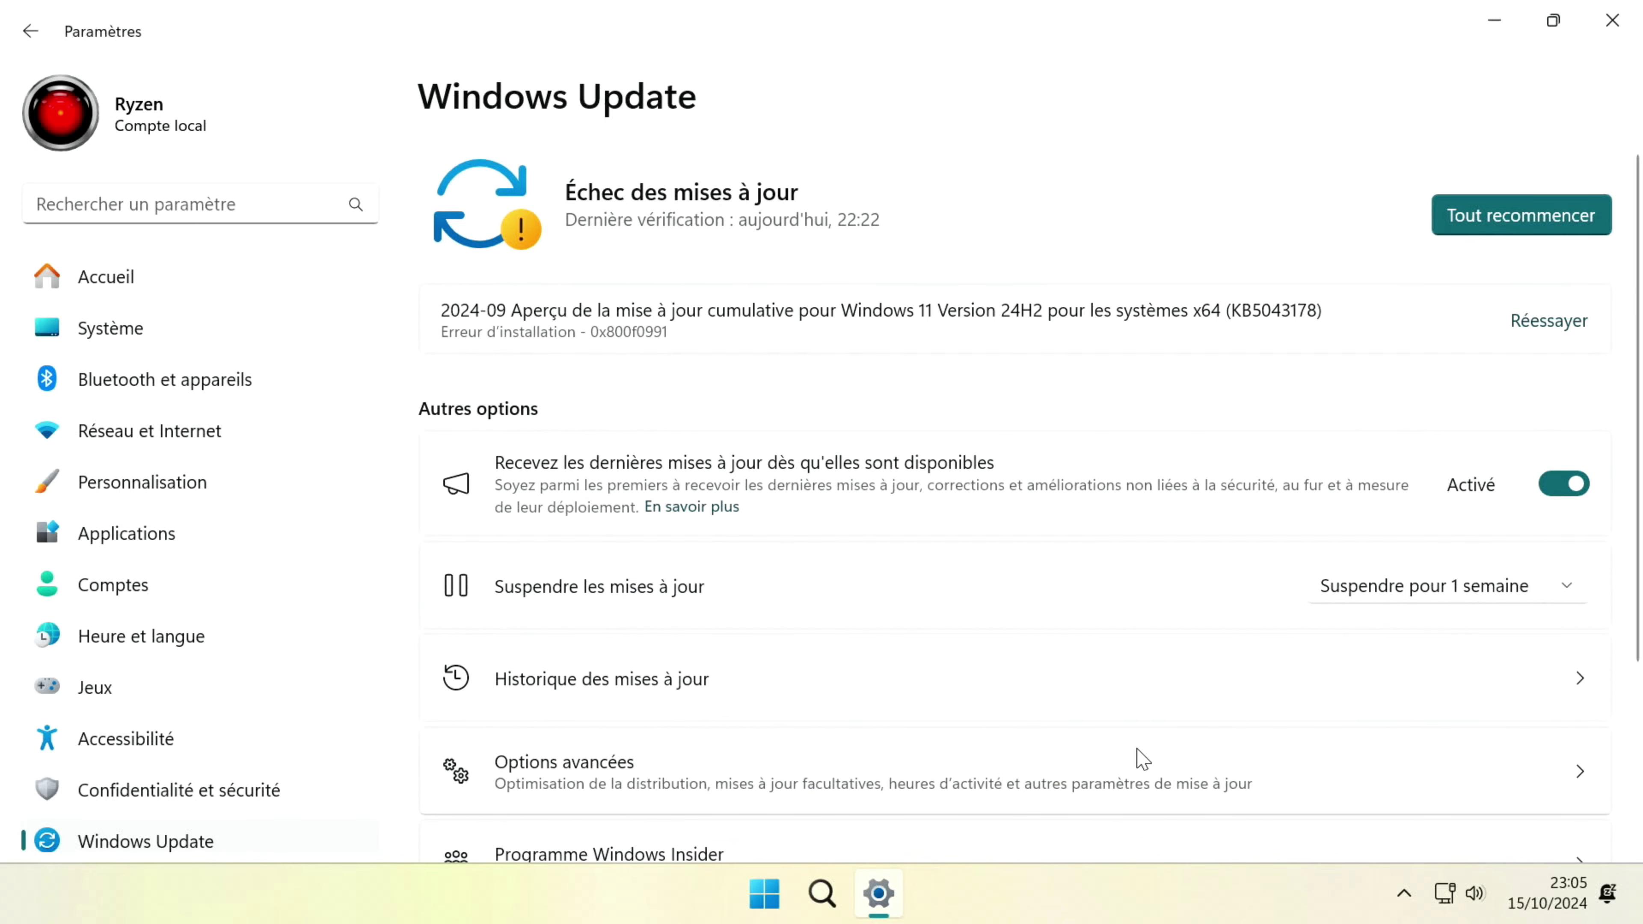
left_click(1550, 220)
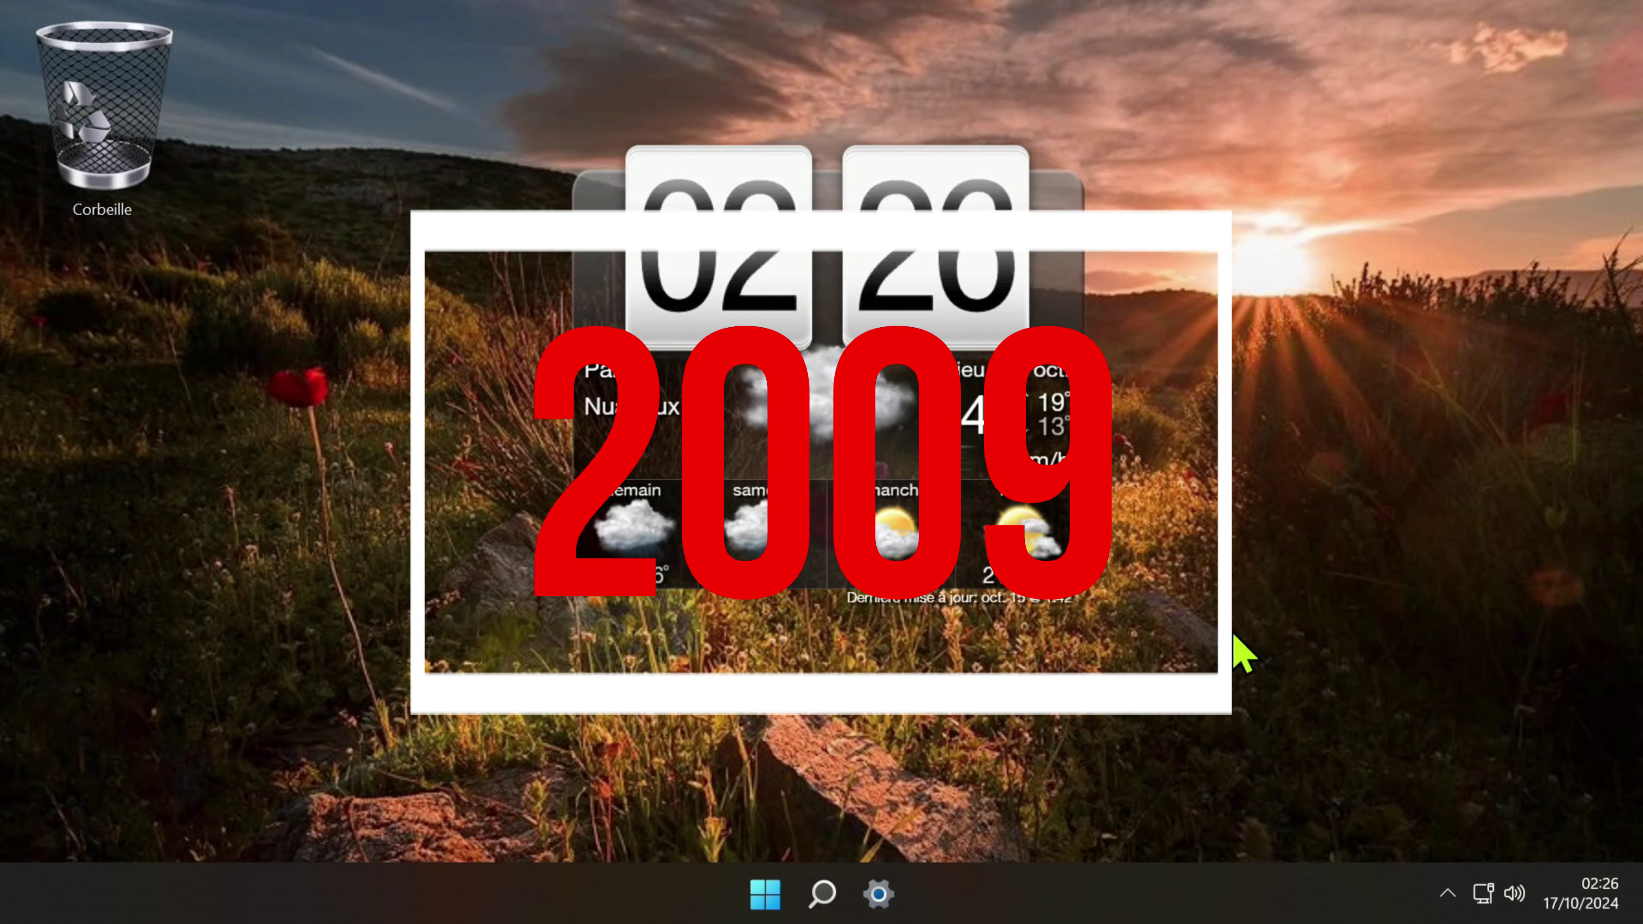
Step: Check the Windows specifications and activation status in Settings on the computer awaiting the upgrade, and close Settings
left_click(883, 900)
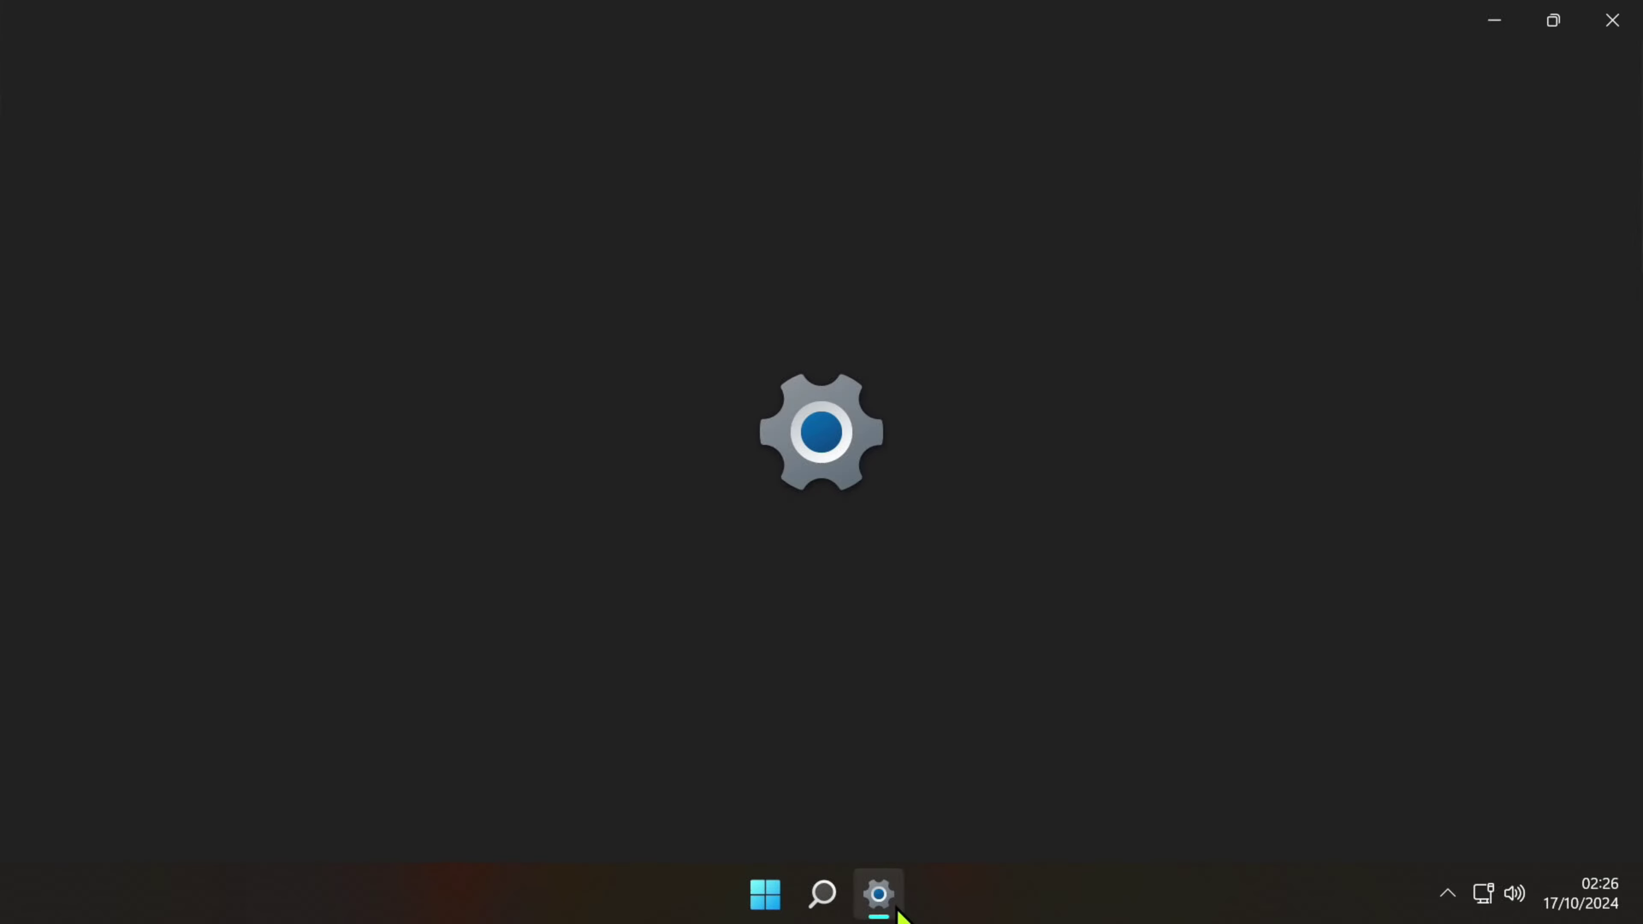
scroll(891, 525, "down", 10)
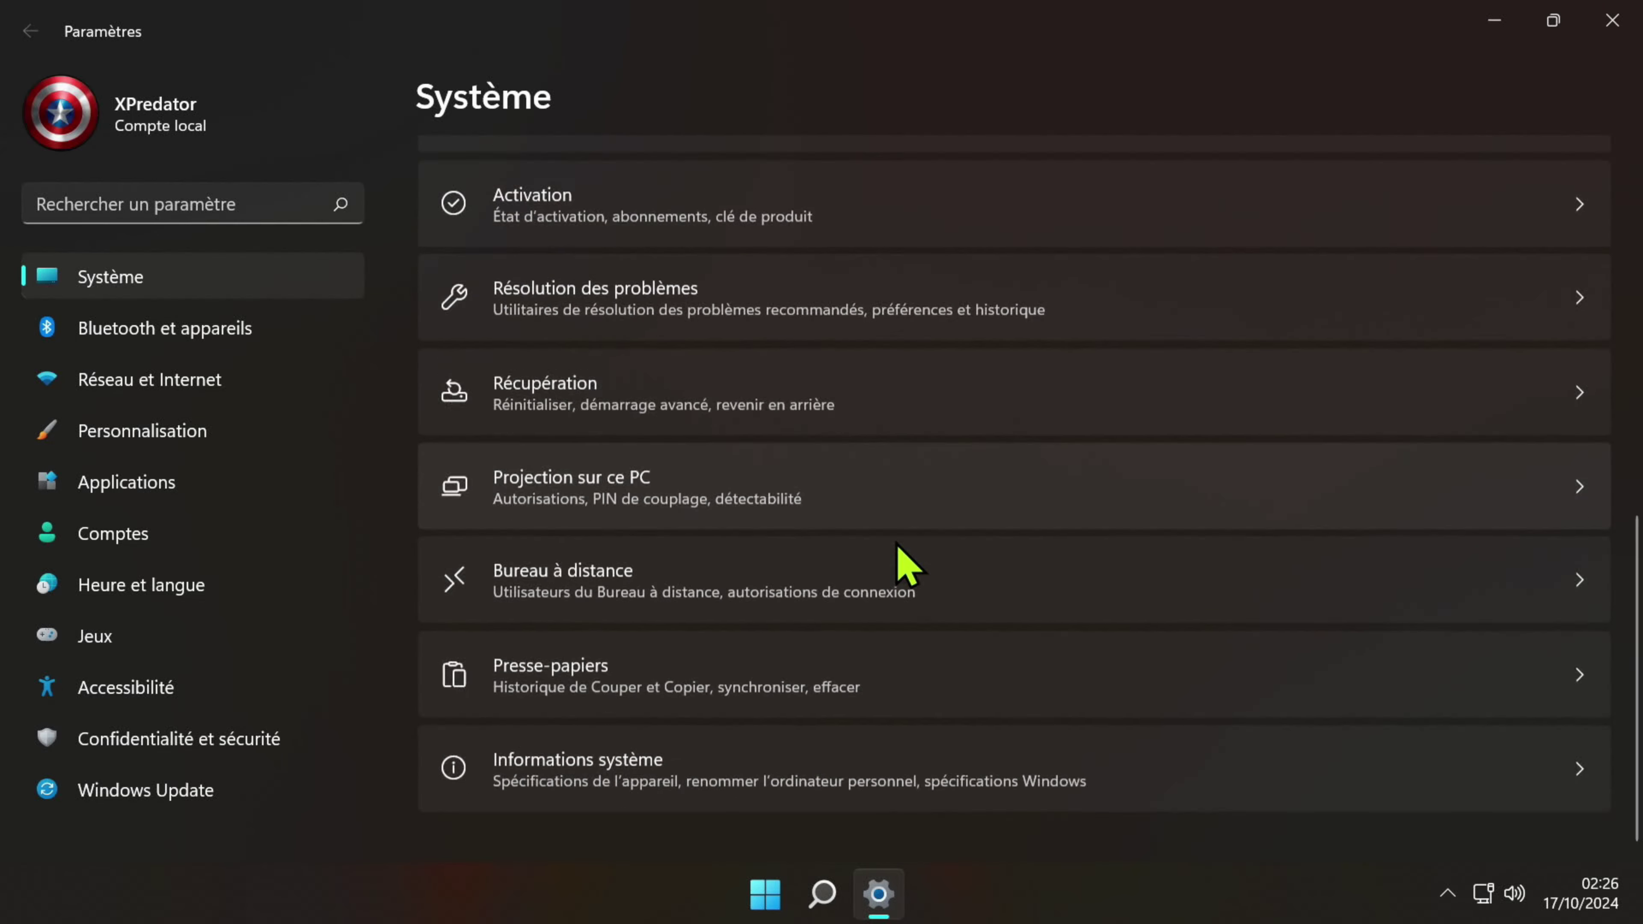
left_click(906, 770)
scroll(1461, 598, "down", 5)
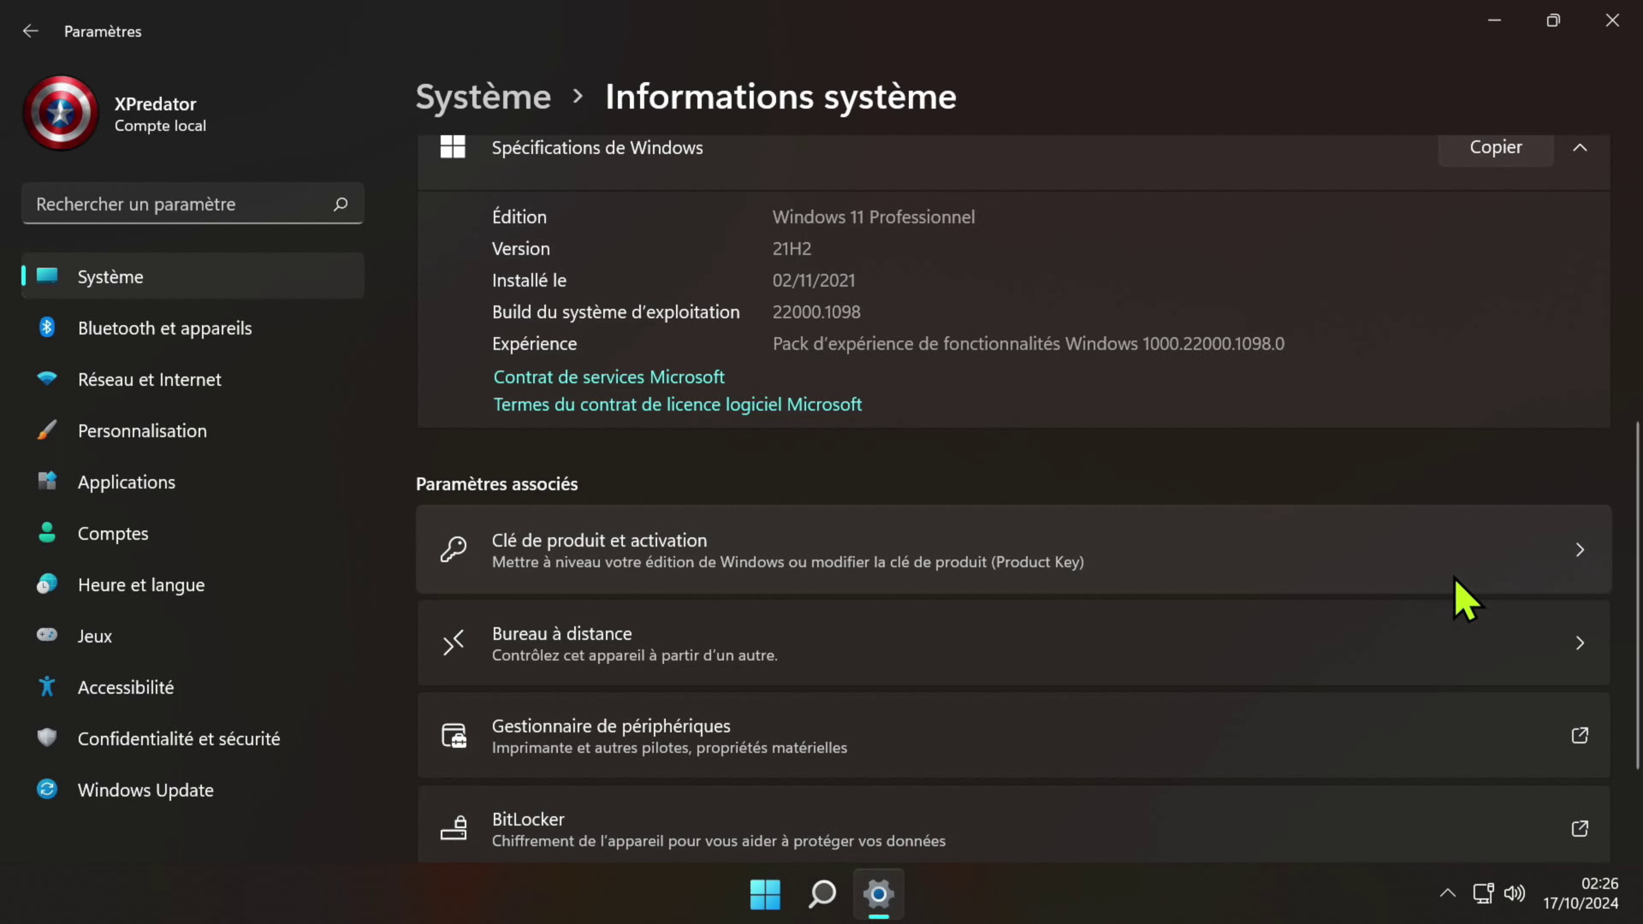
scroll(1456, 579, "up", 2)
left_click(1419, 673)
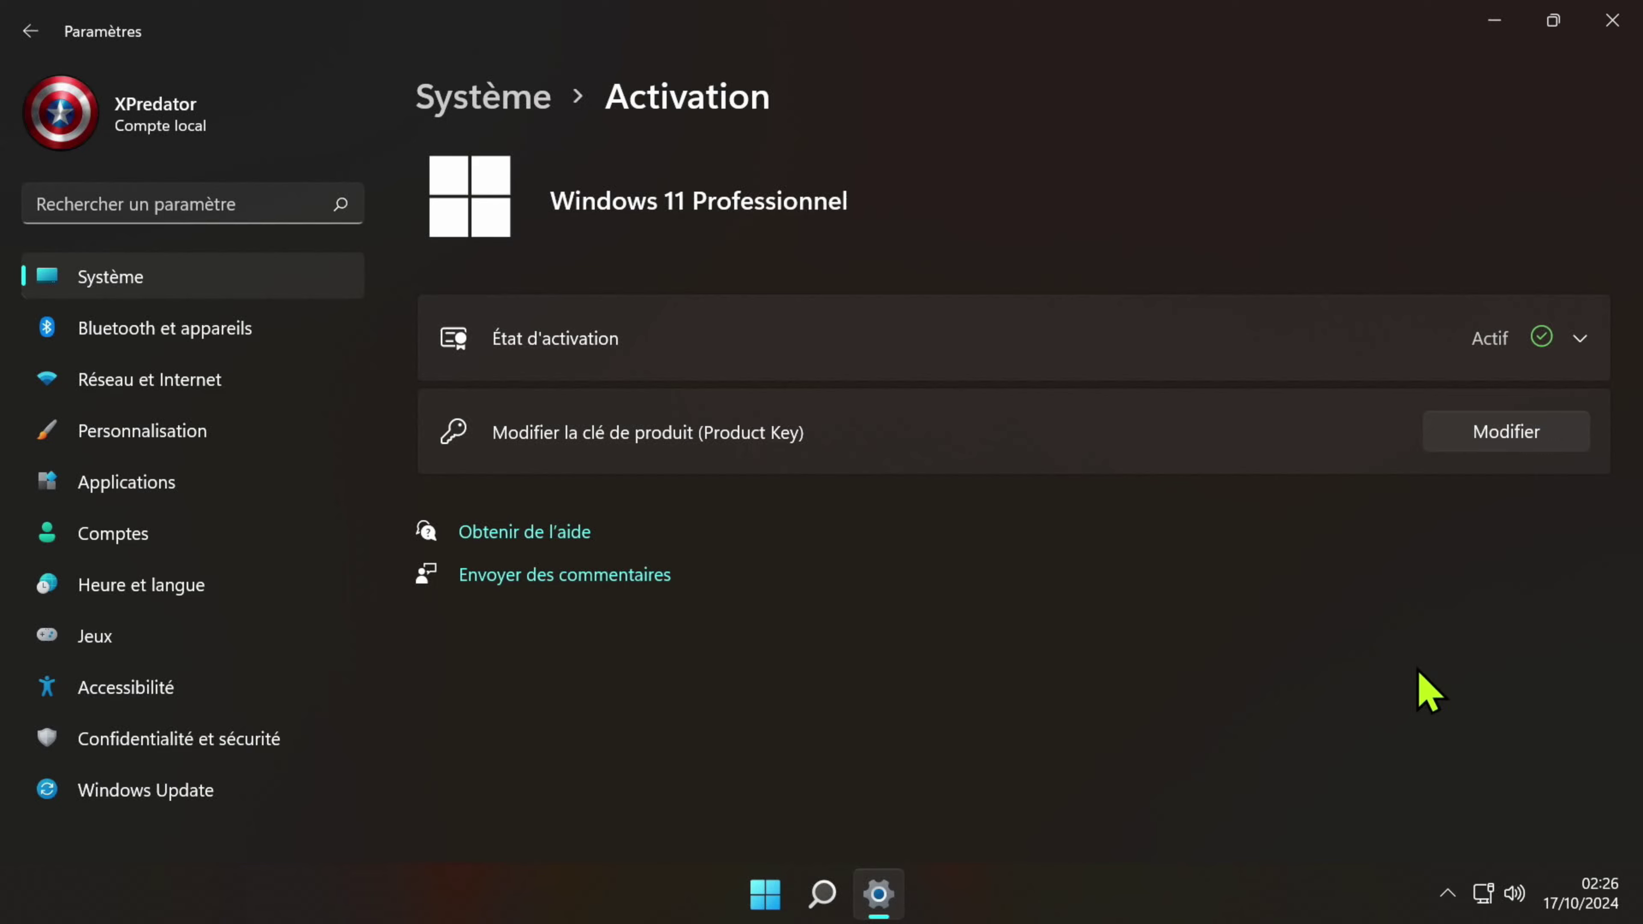
left_click(1612, 20)
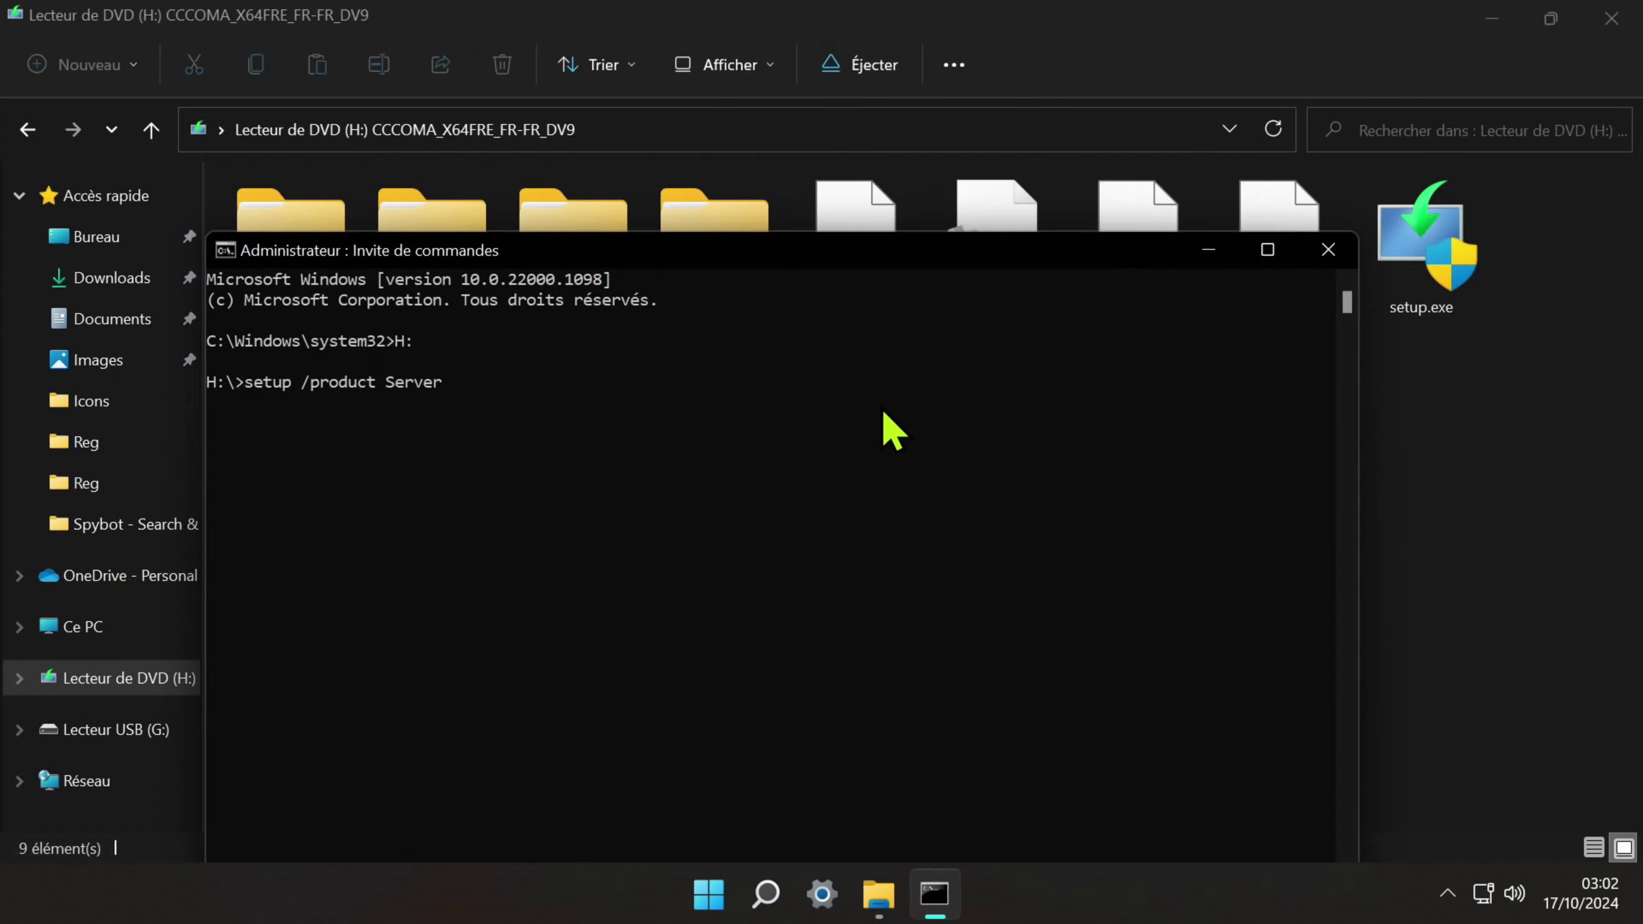
Step: Run "setup /product Server" from the mounted H: drive in the administrator command prompt to start the upgrade
key("Return")
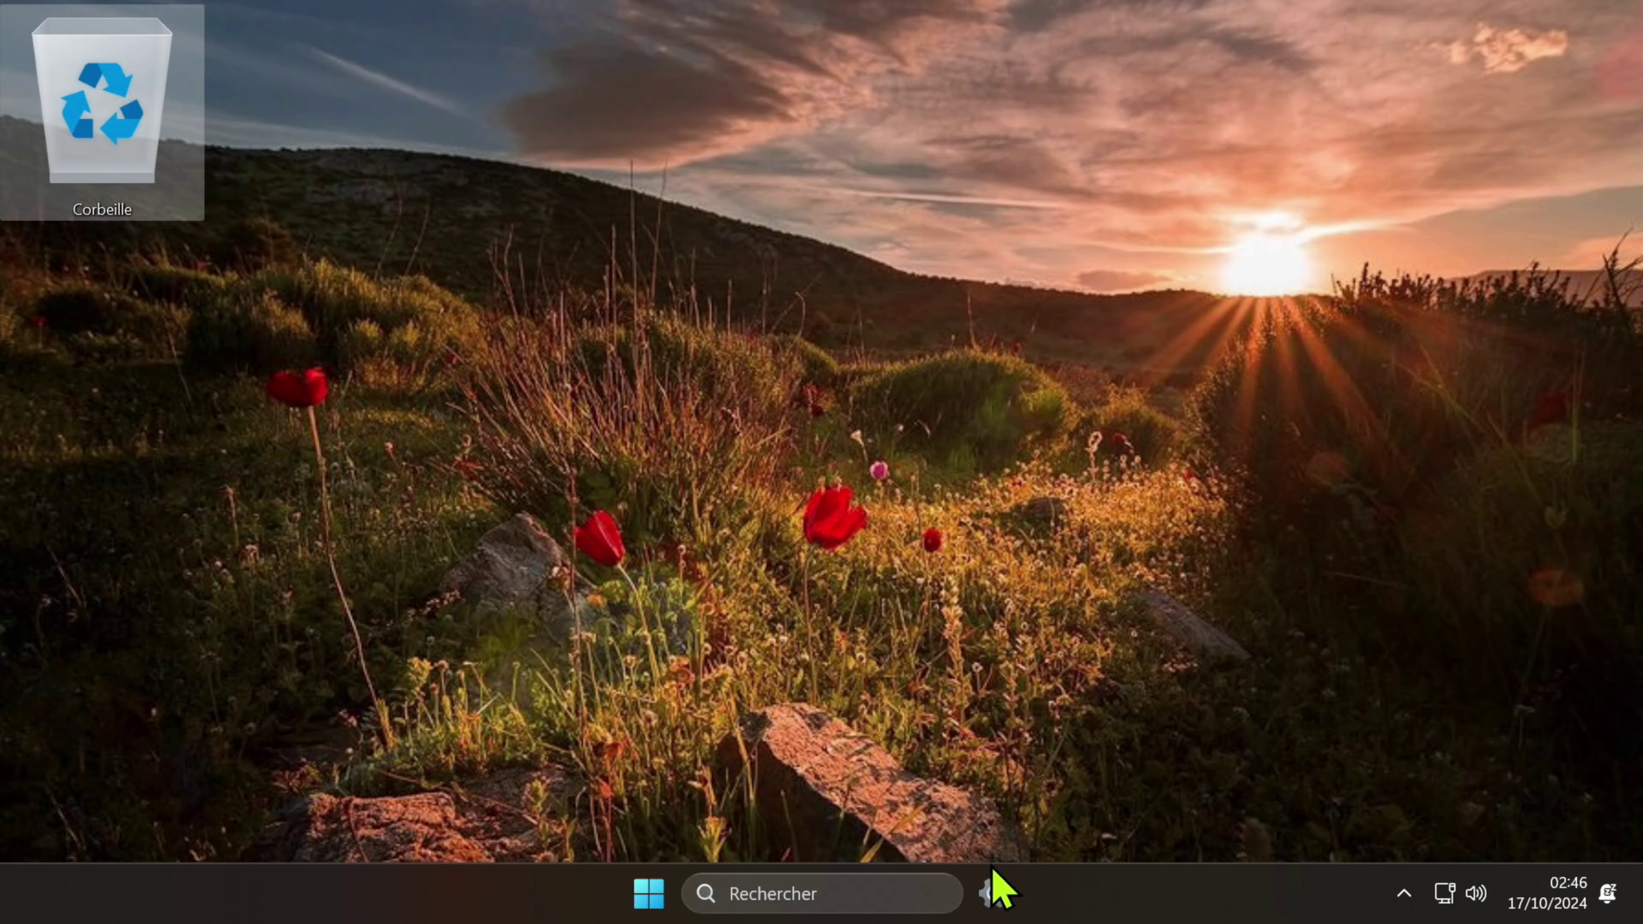
Step: Check the Windows version, OS build and activation status in Settings on the upgraded computer
left_click(993, 893)
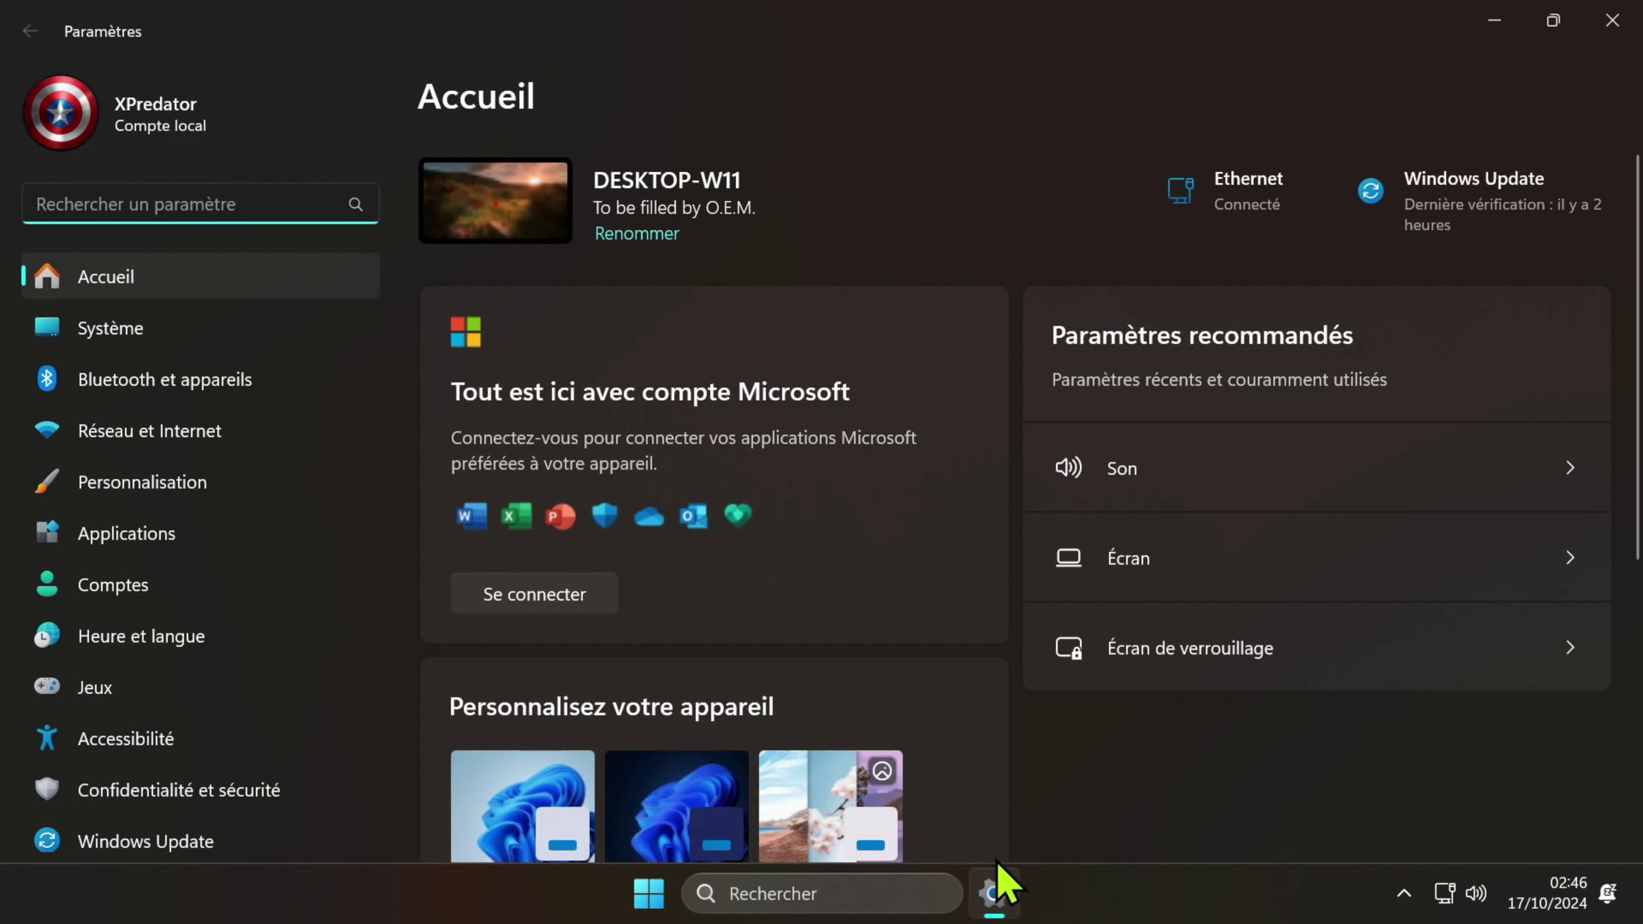
left_click(285, 336)
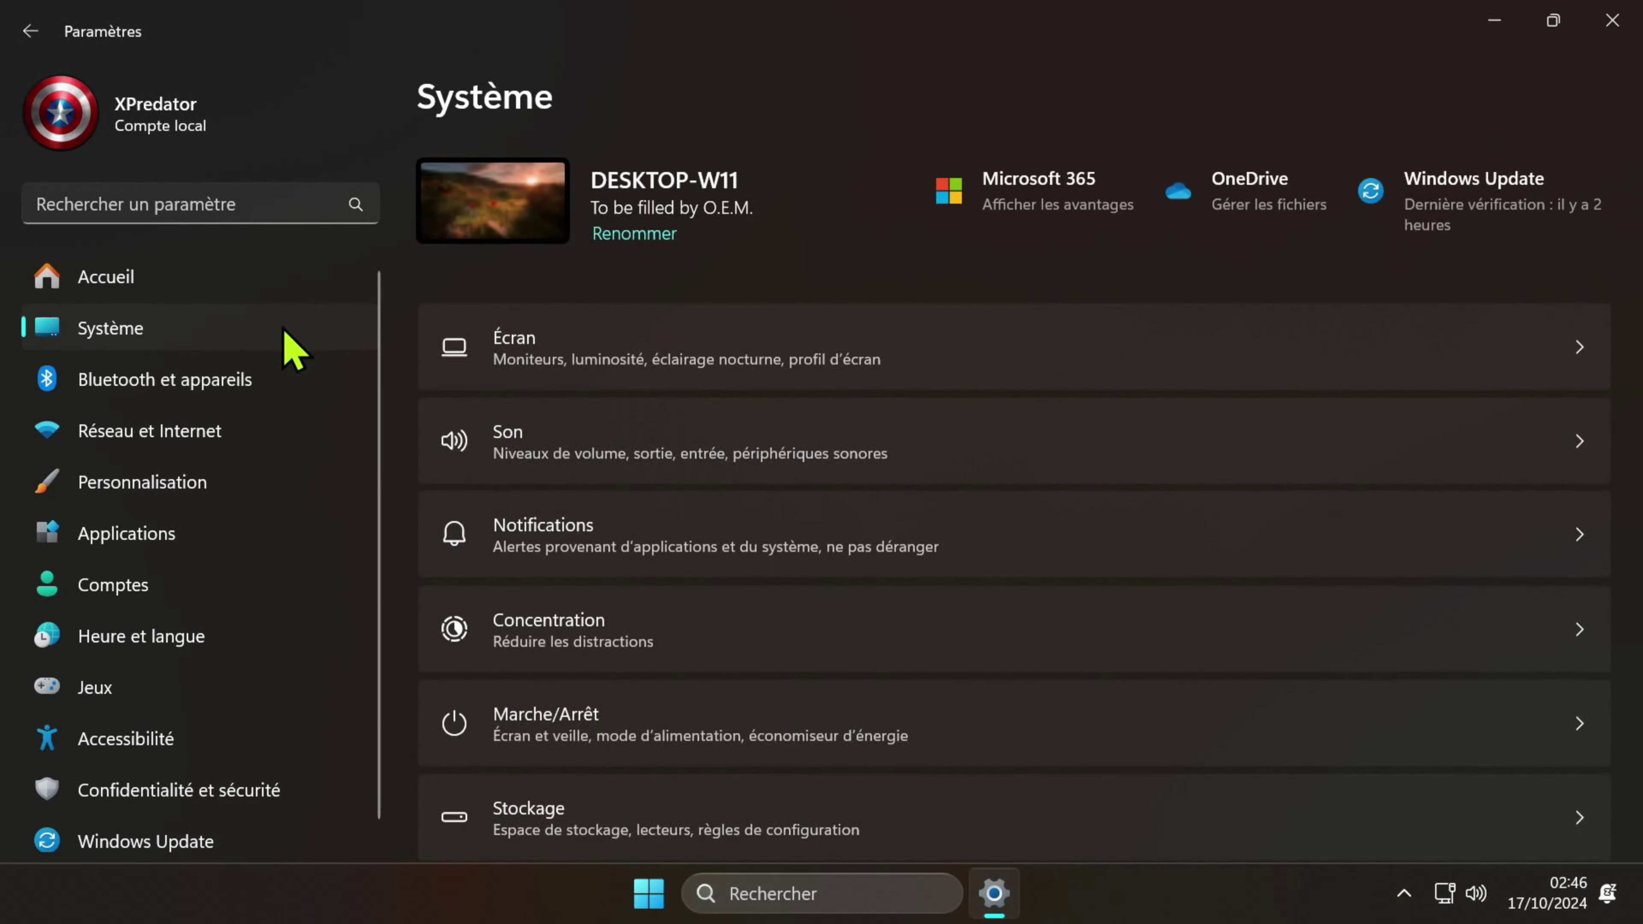
scroll(917, 759, "down", 10)
left_click(913, 770)
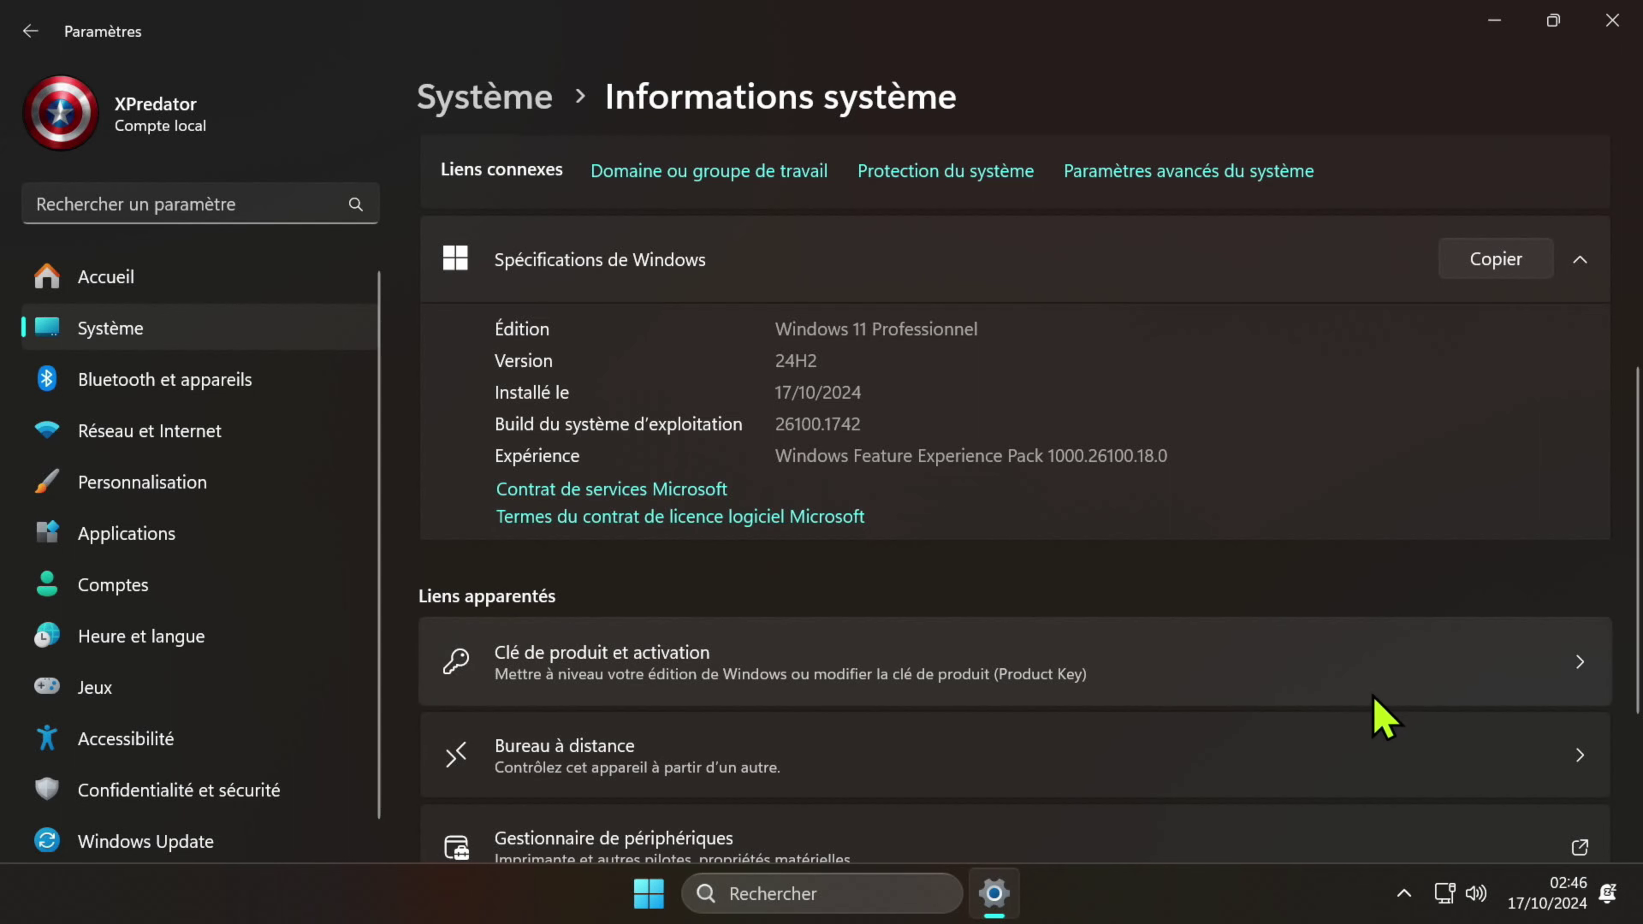
left_click(1452, 699)
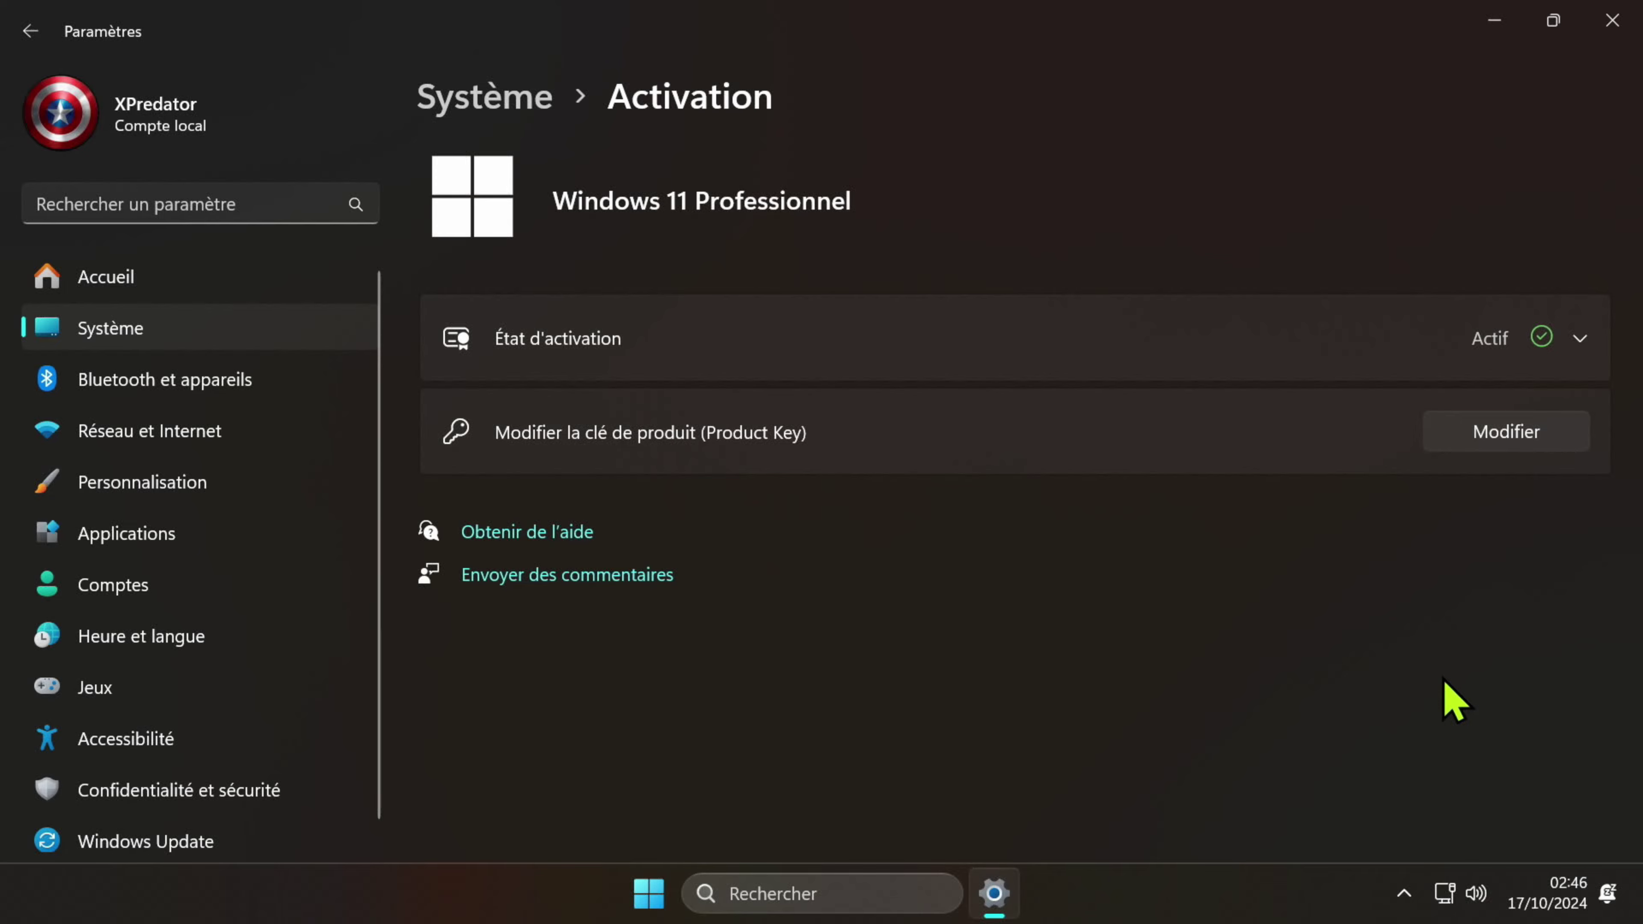
Step: Run winver to verify the installed Windows version and build, and dismiss the version window
left_click(829, 891)
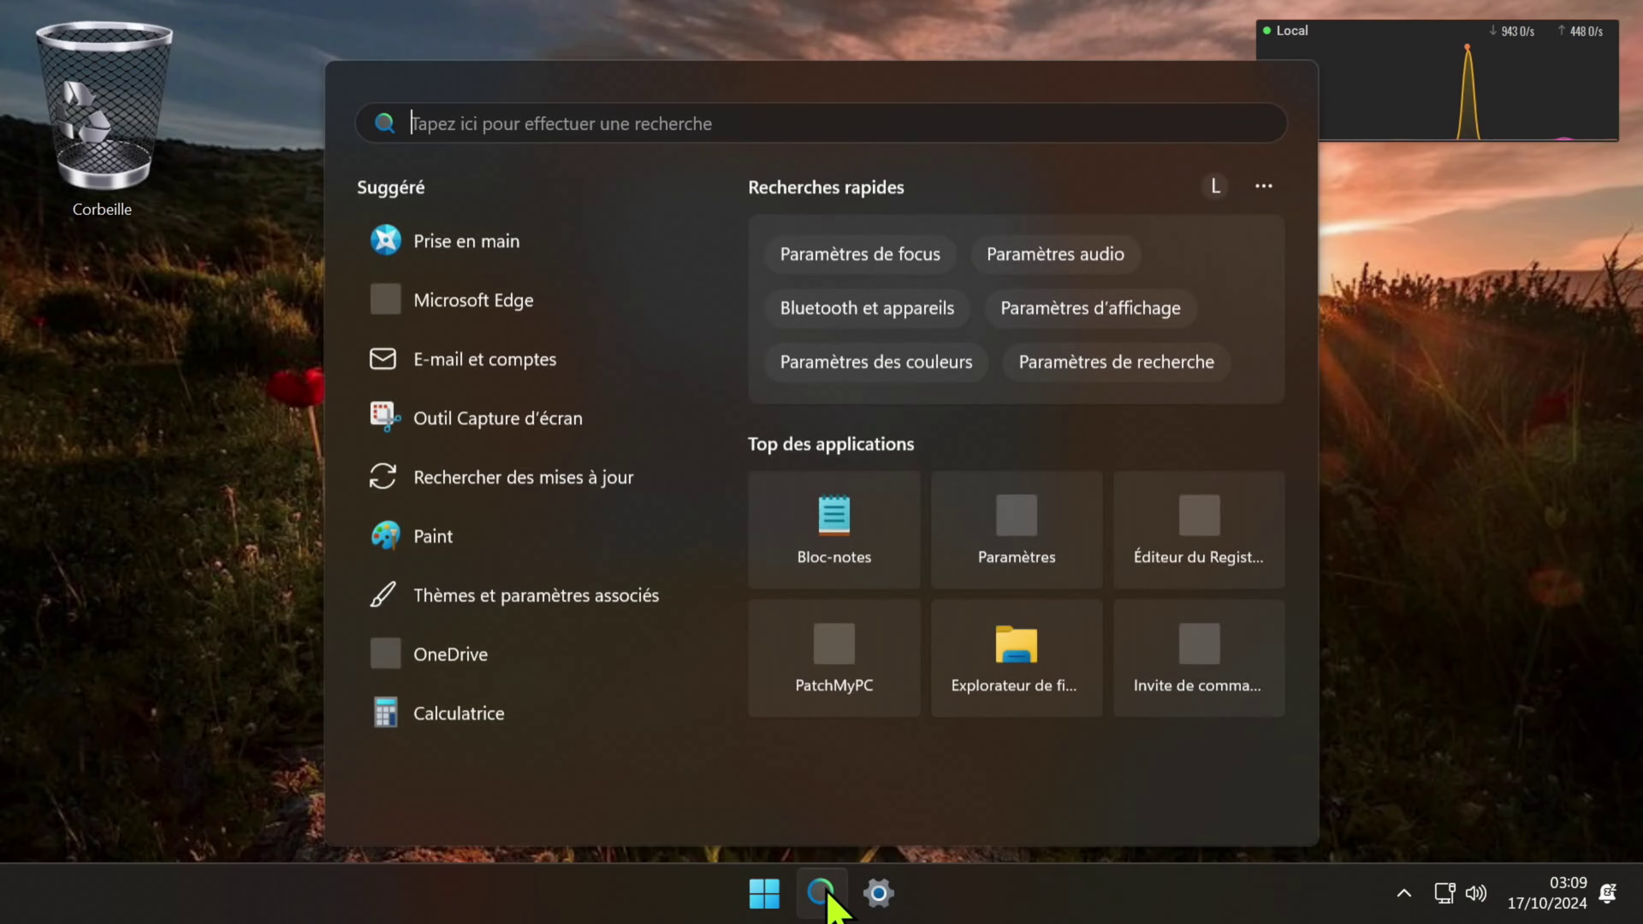
type("winver")
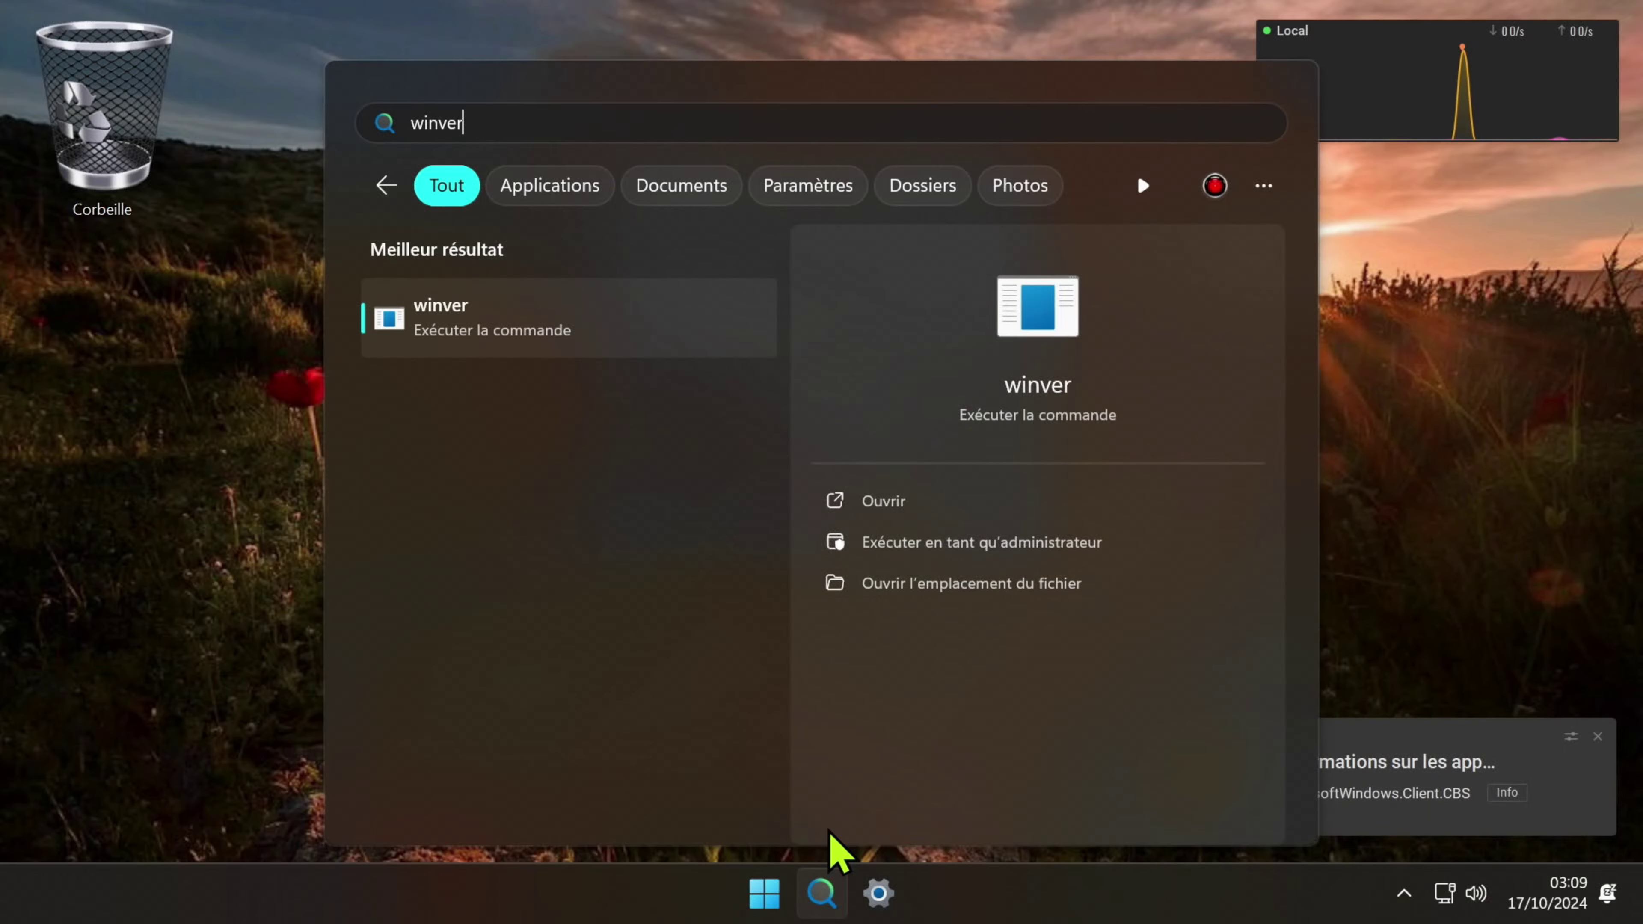
key("Return")
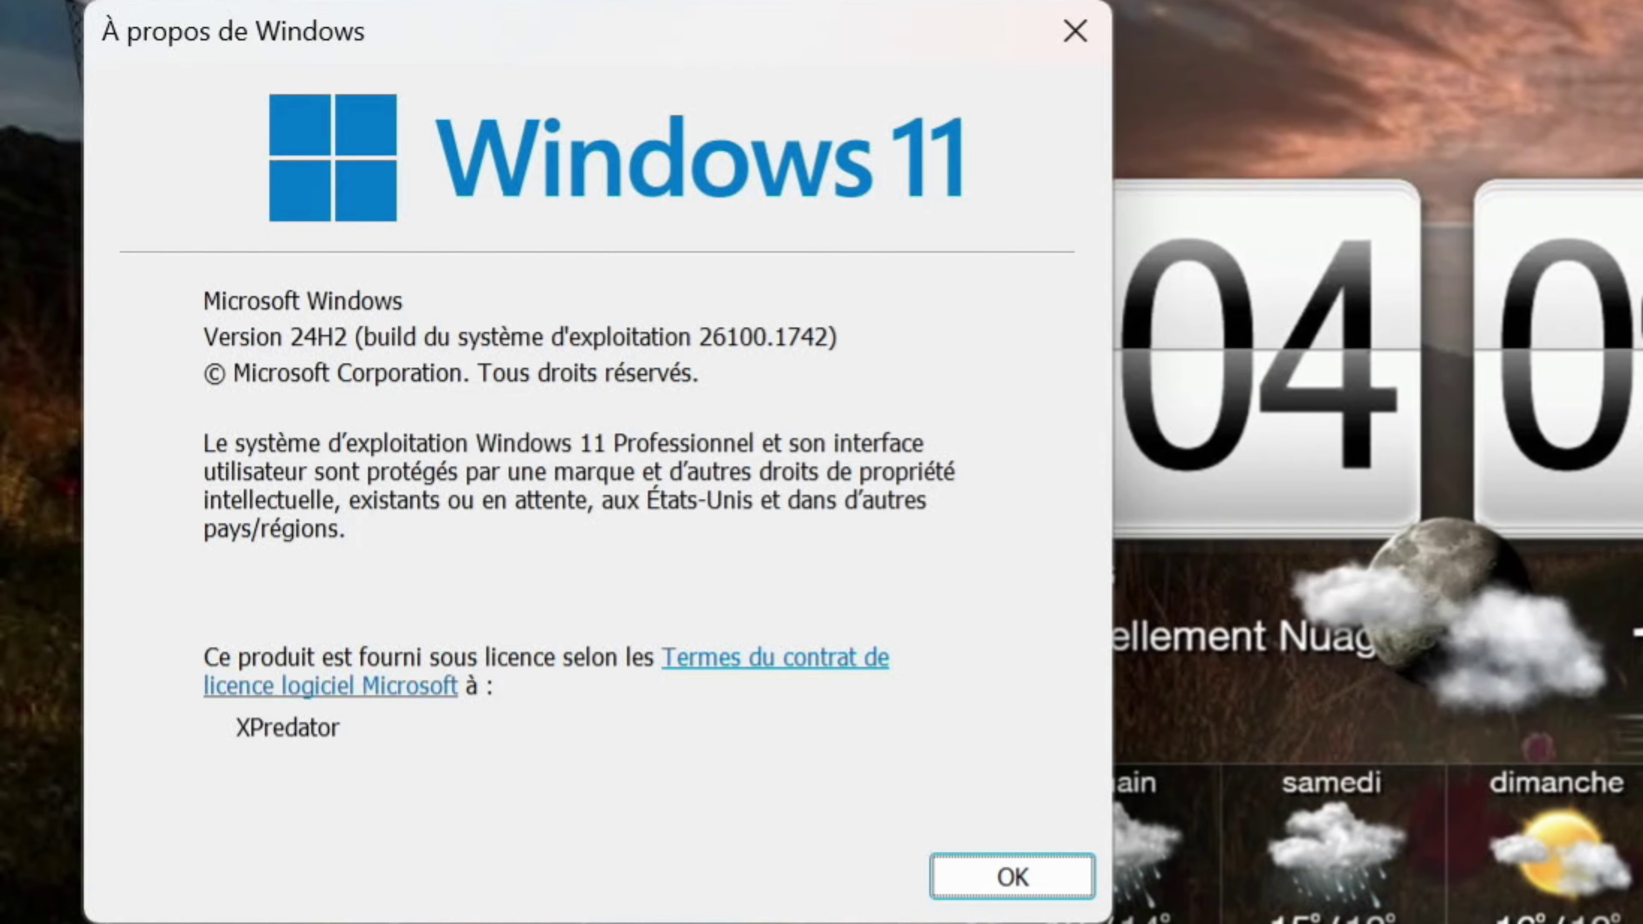
left_click(1074, 880)
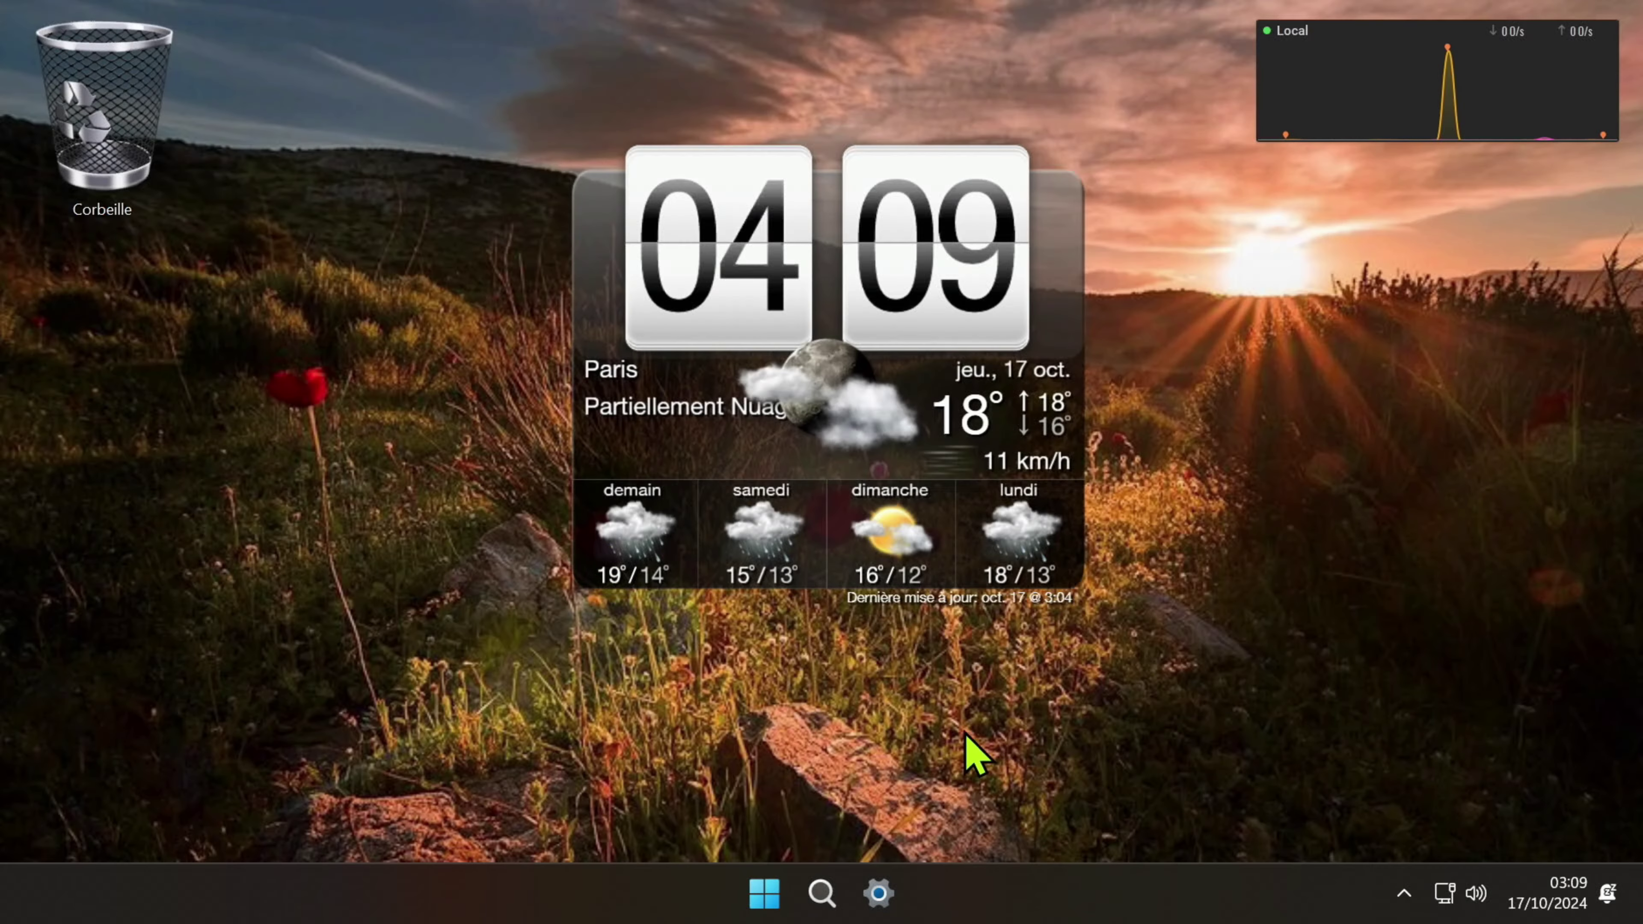
Step: Open Windows Update in Settings to get the 2024-10 cumulative update KB5044284 for Windows 11 24H2
key("super")
left_click(1148, 291)
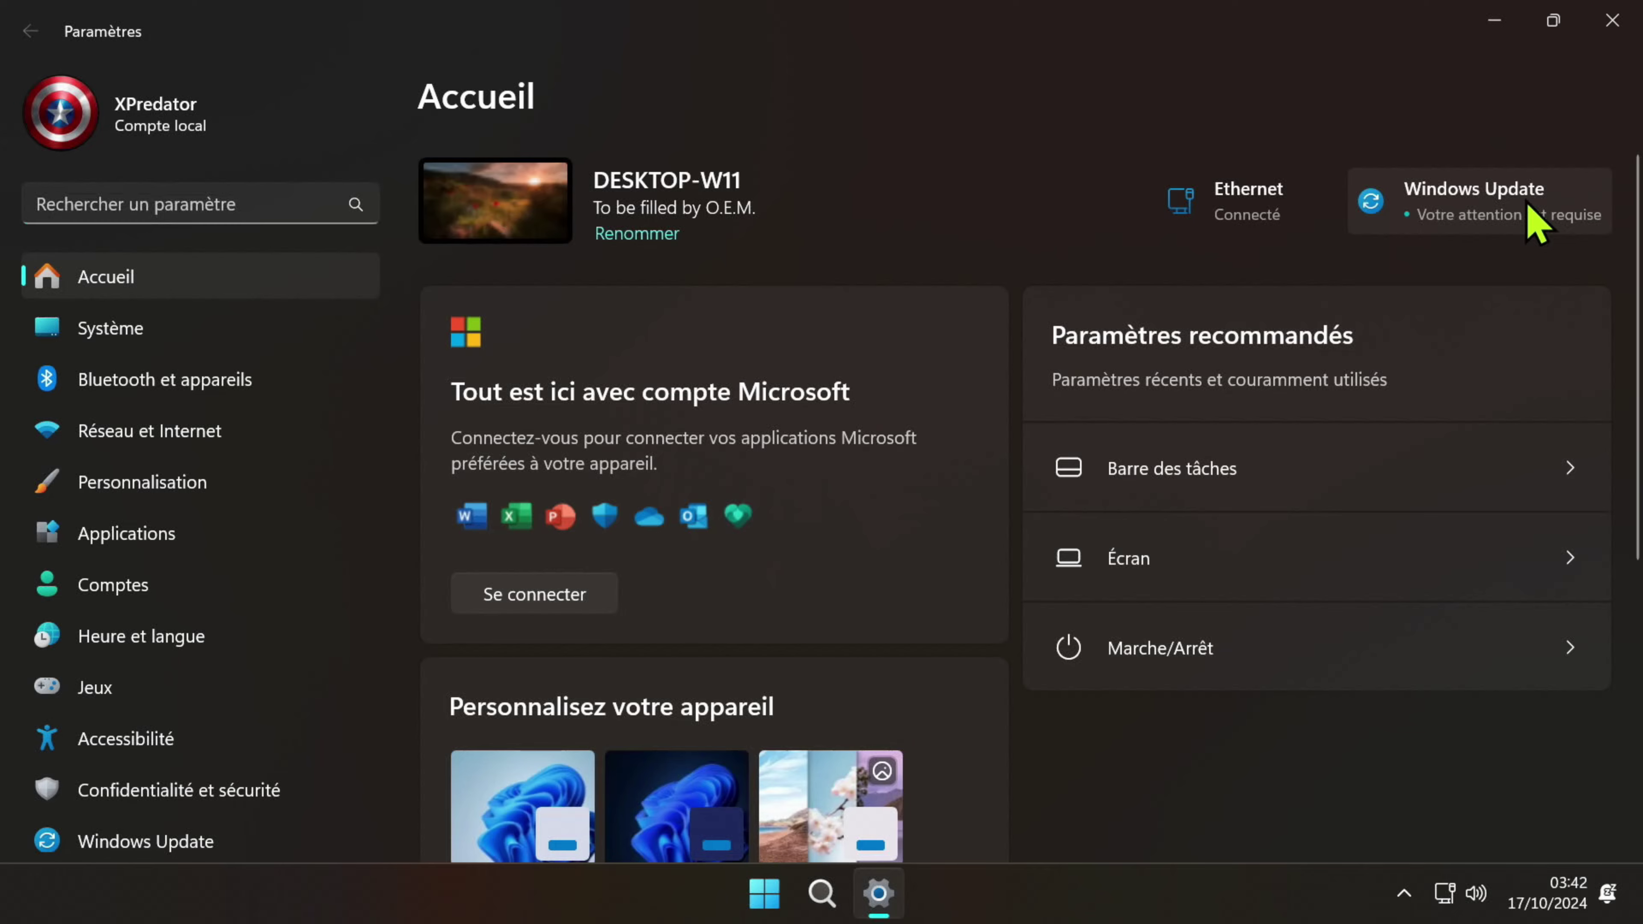
left_click(1537, 222)
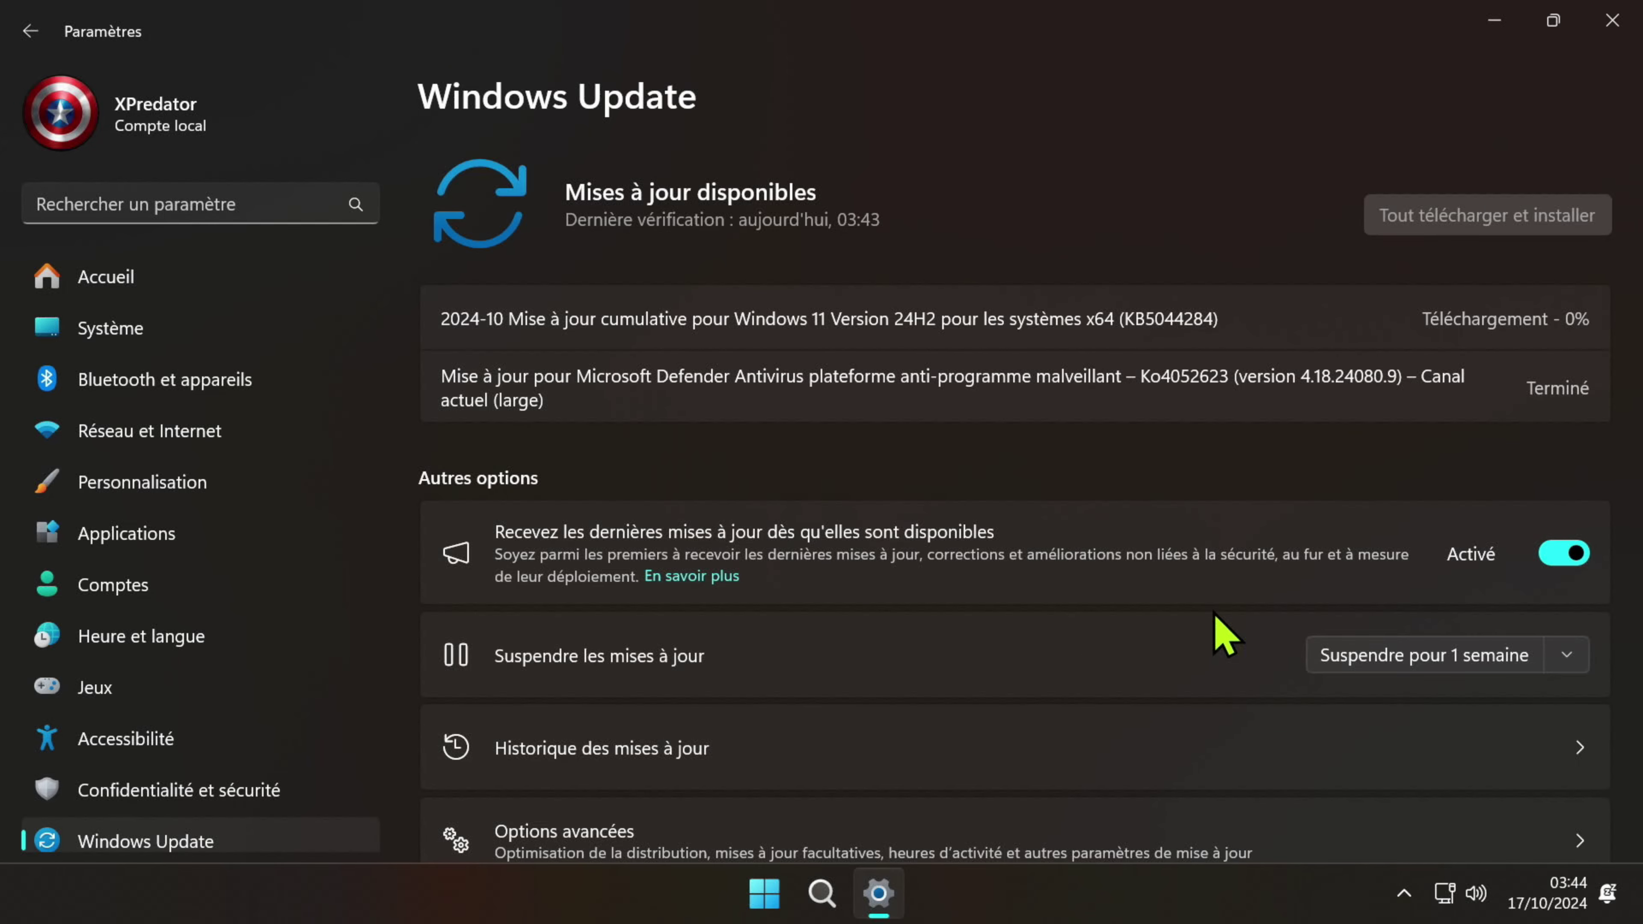